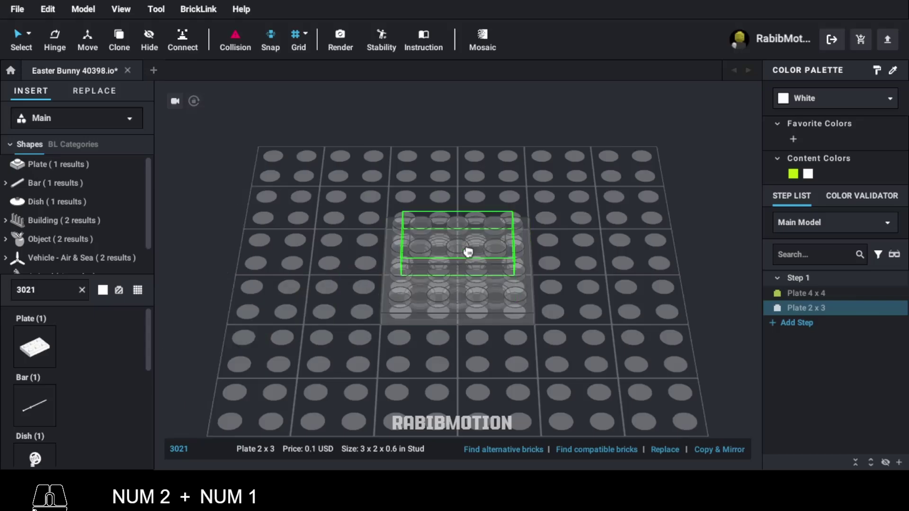
Place the 2 x 3 plate on the lime 4 x 4 plate, flush with its edge, and color it Light Bluish Gray
click(470, 244)
click(853, 100)
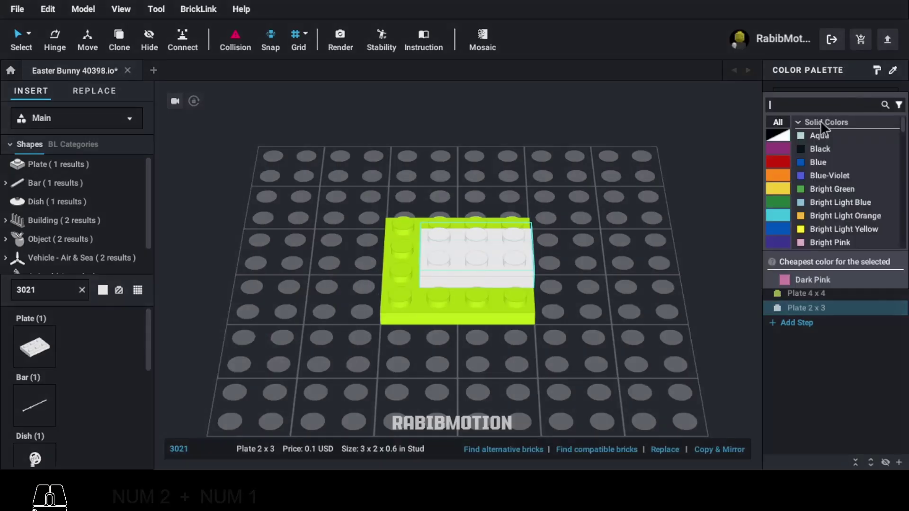
click(842, 186)
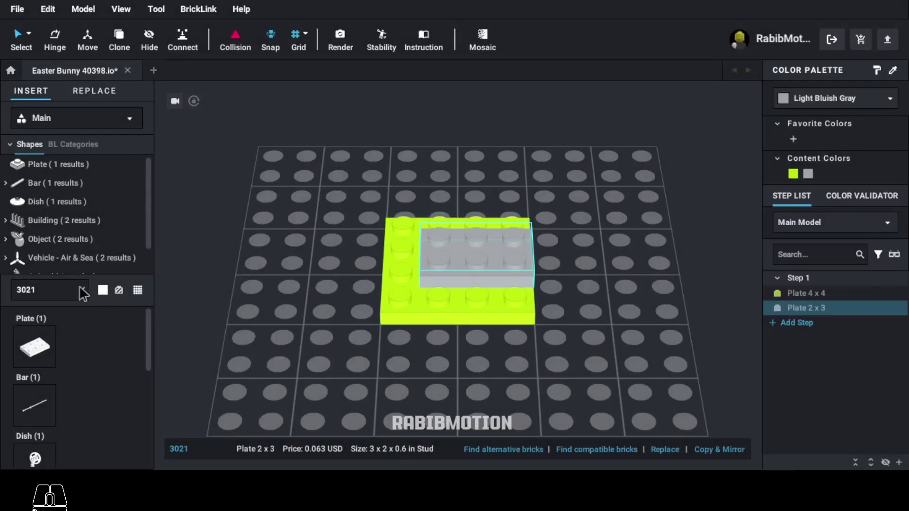
Add a Bright Pink 1 x 1 round plate (4073) beside the gray 2 x 3 plate and clone it onto the adjacent stud
text(4073)
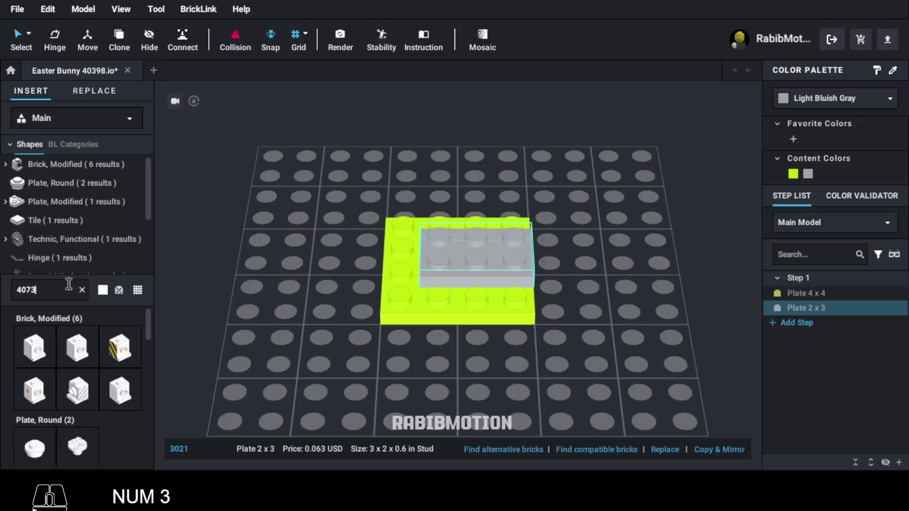
click(35, 348)
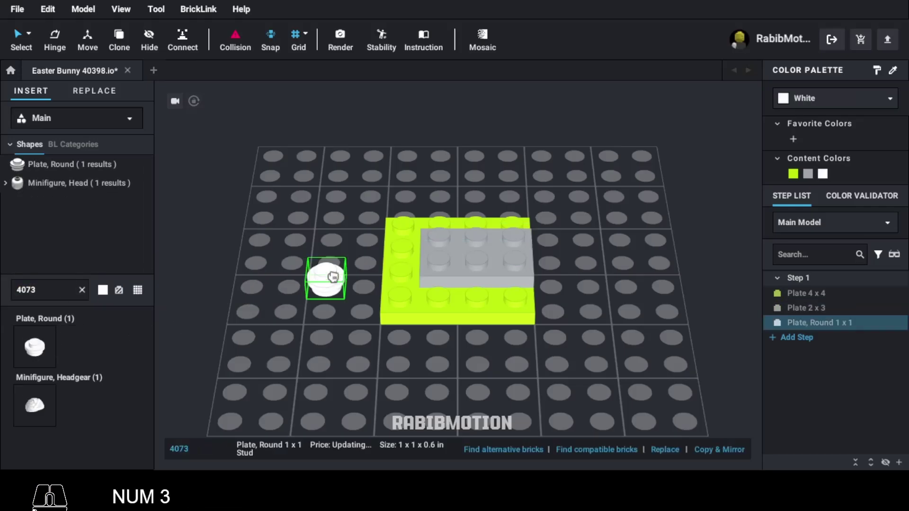
click(400, 244)
click(817, 100)
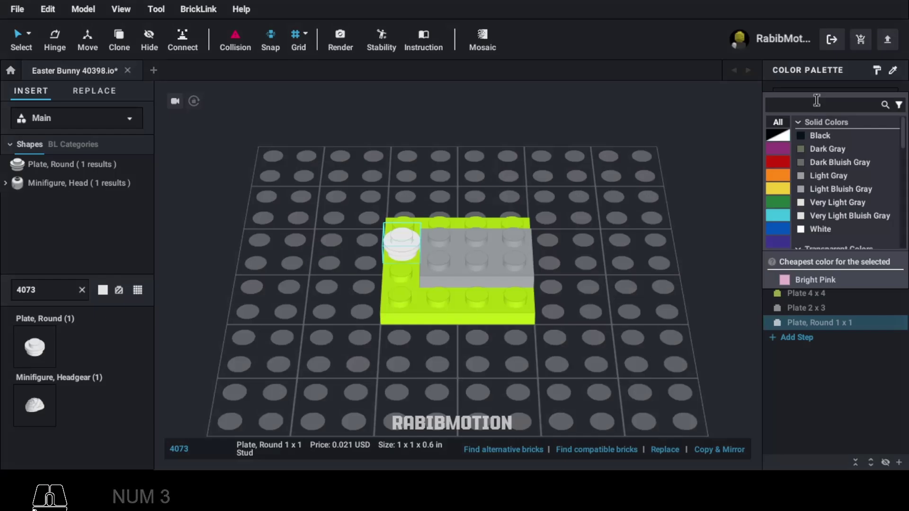
text(bright)
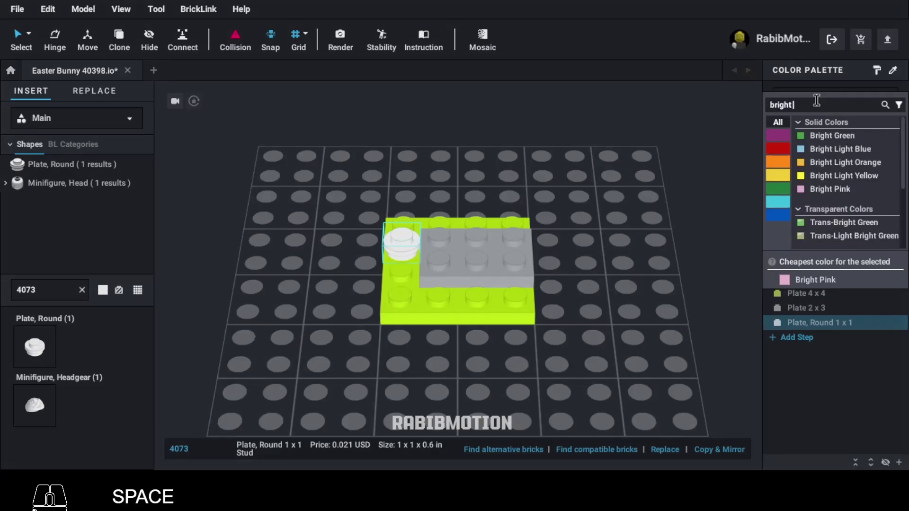
click(827, 189)
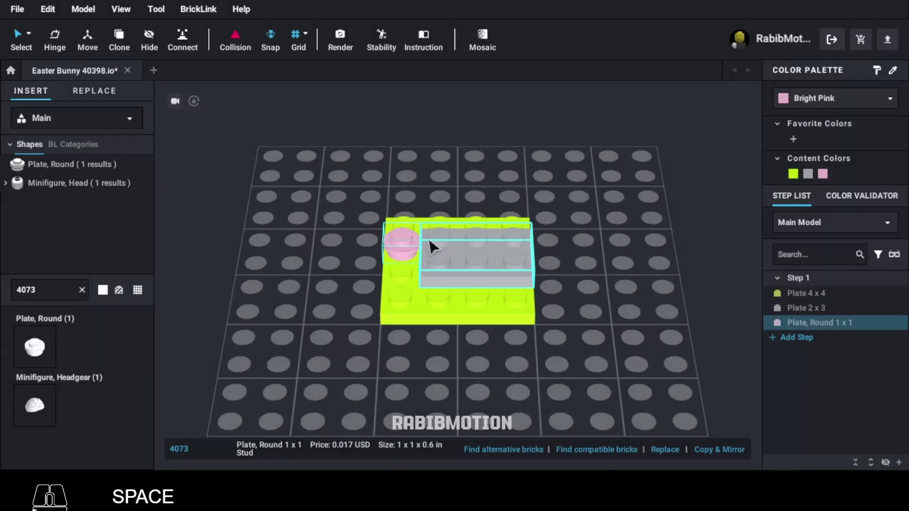
key(c)
key(Escape)
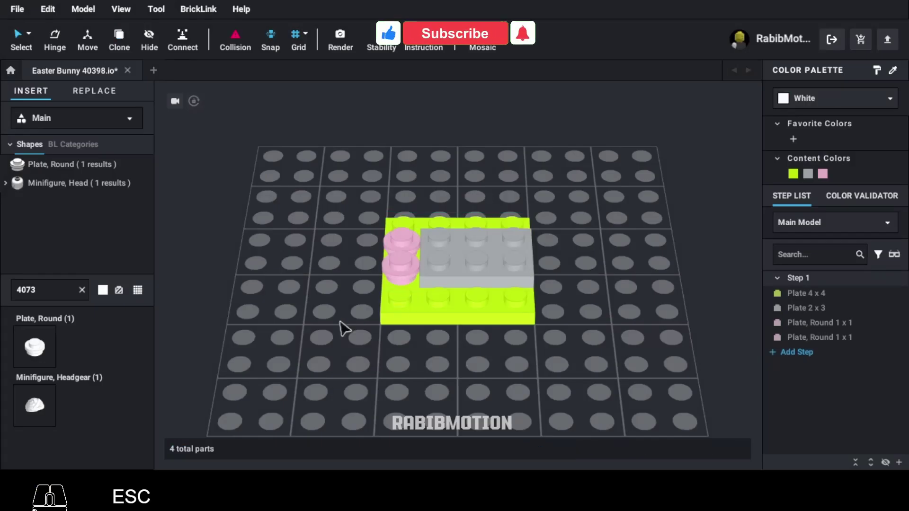
Place an inverted 1 x 2 bracket (99780) on the gray plate's outer end, studs facing outward, and color it Dark Bluish Gray
text(99780)
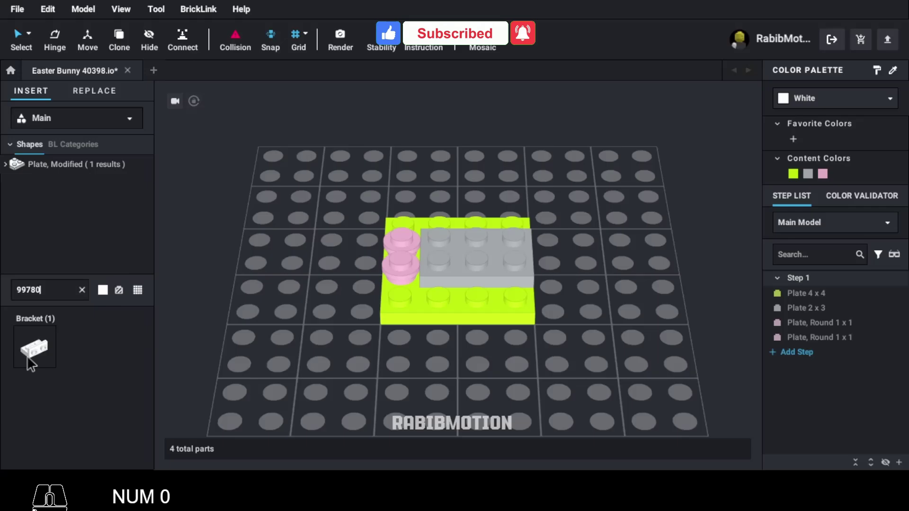
drag(27, 356, 528, 228)
key(Left)
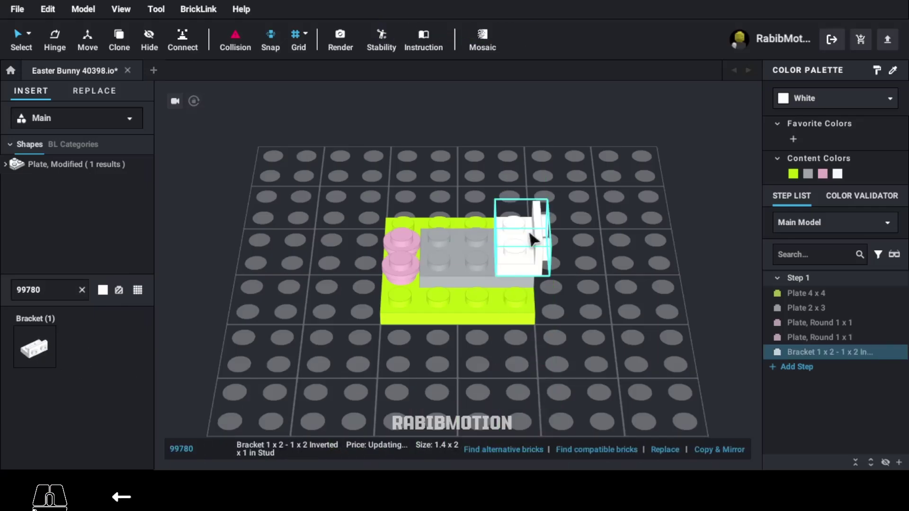
click(812, 100)
click(826, 162)
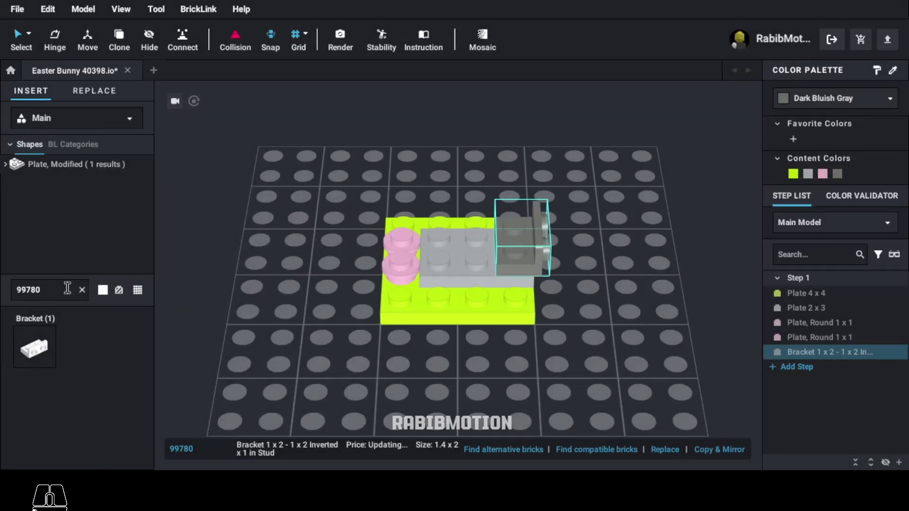
Place a rotated 1 x 2 plate (3023) on the gray plate directly beside the bracket and color it Tan
text(3023)
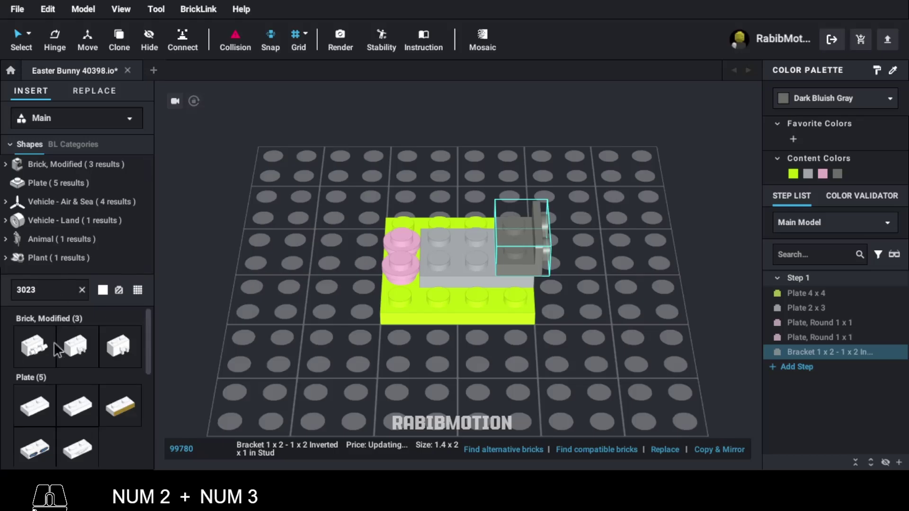
drag(32, 410, 490, 246)
key(Left)
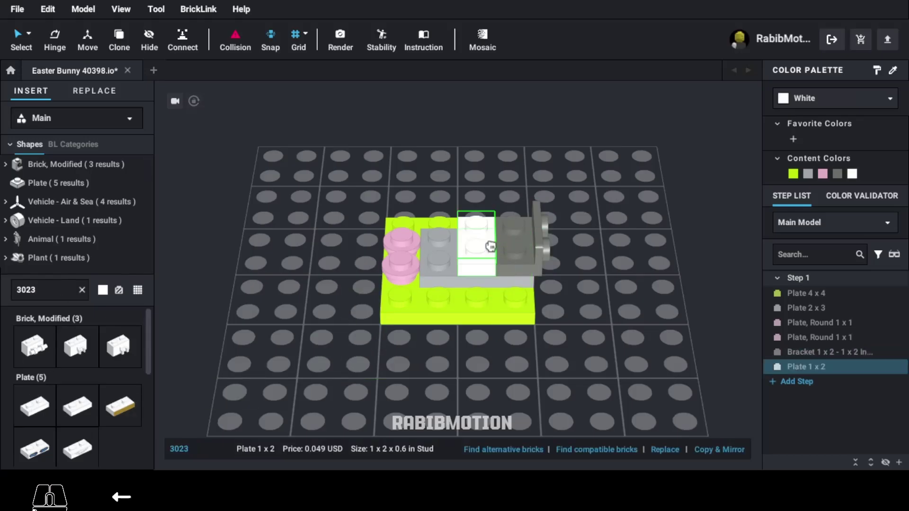
click(849, 98)
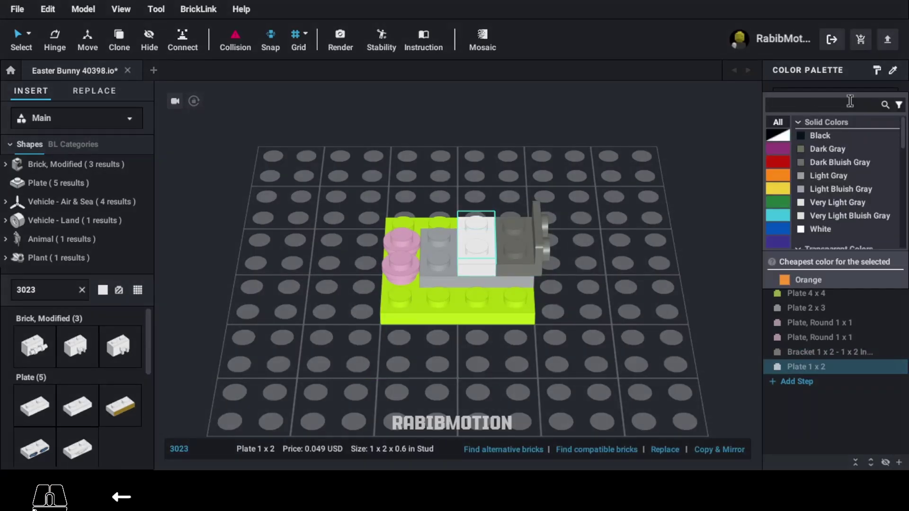
text(tan)
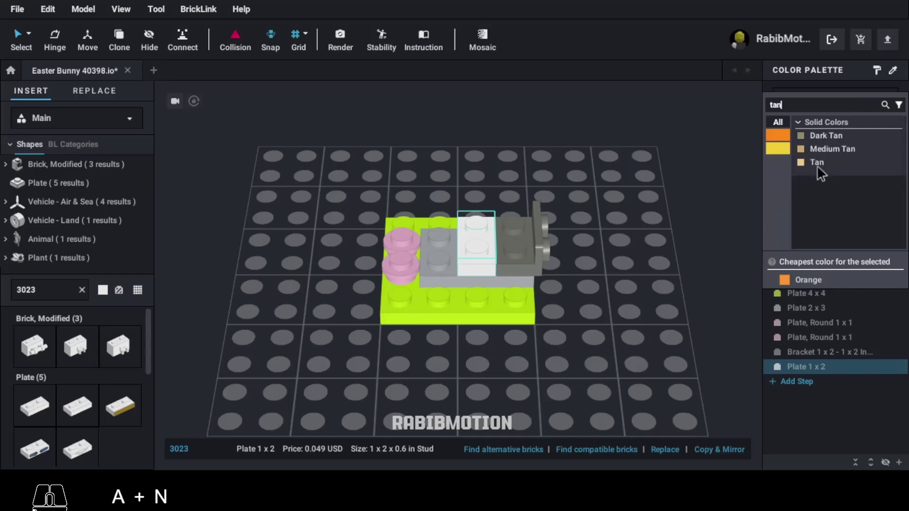
click(816, 163)
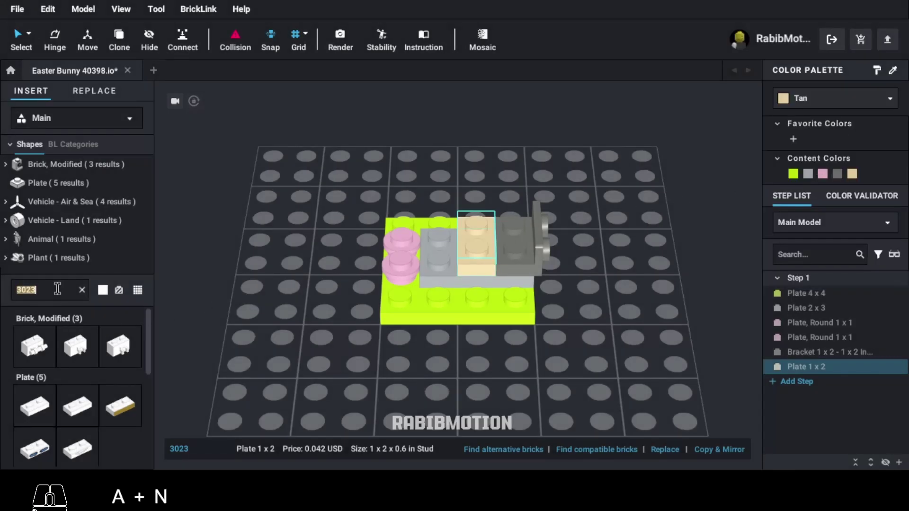
Place a Light Bluish Gray 2 x 1 cutout slope (92946) over a pink round plate and the gray plate, and clone it alongside
text(92946)
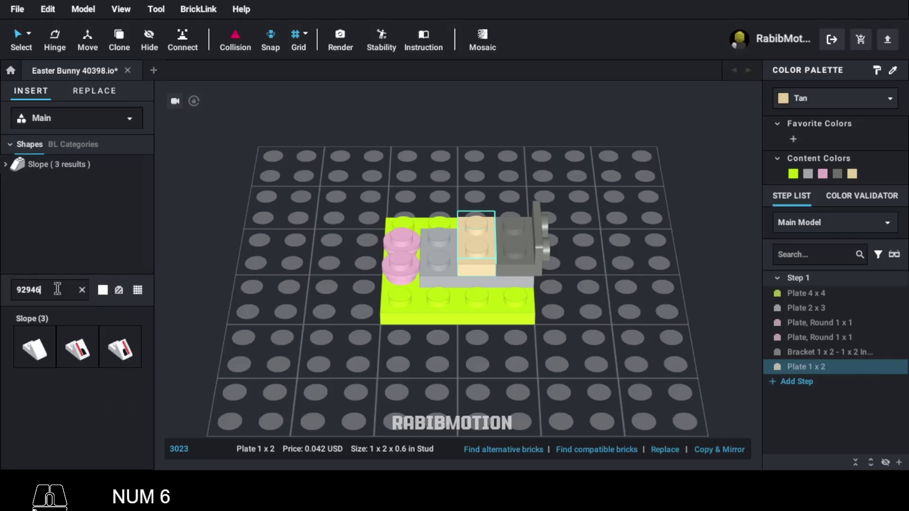
click(35, 349)
key(Right)
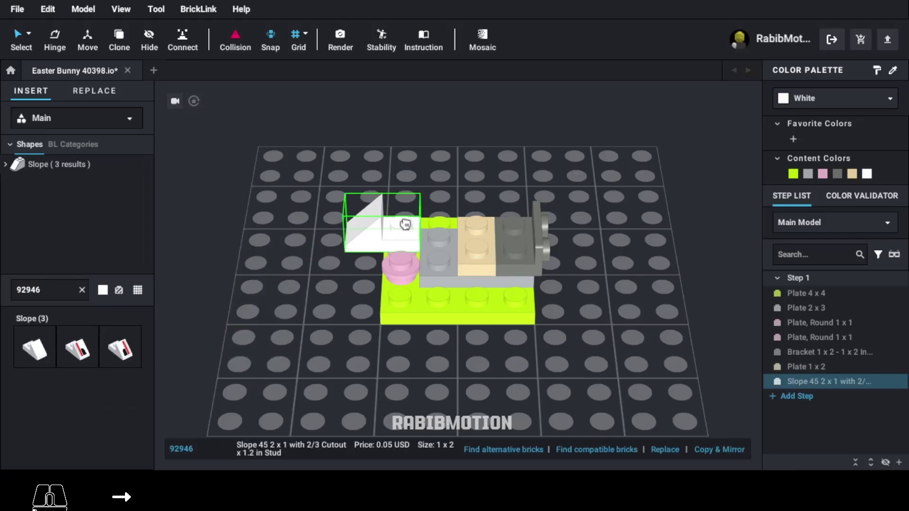
click(418, 222)
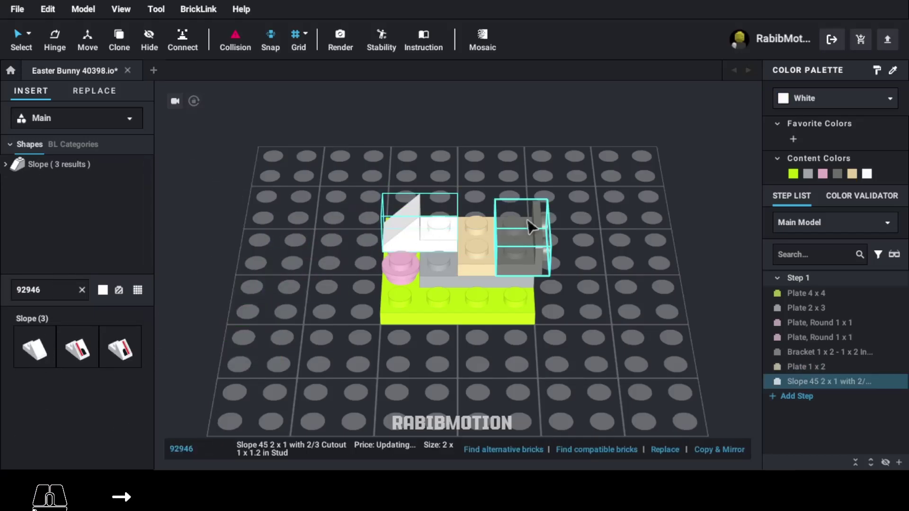
click(808, 174)
key(c)
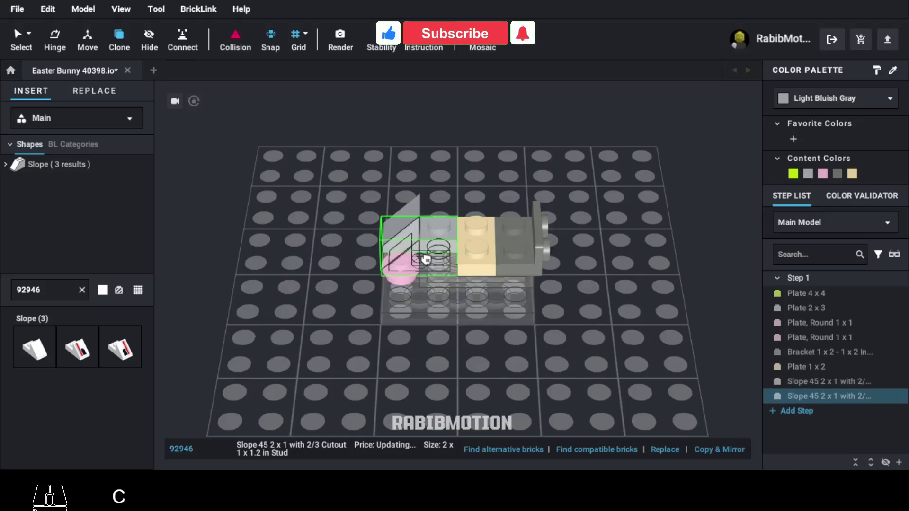
key(Escape)
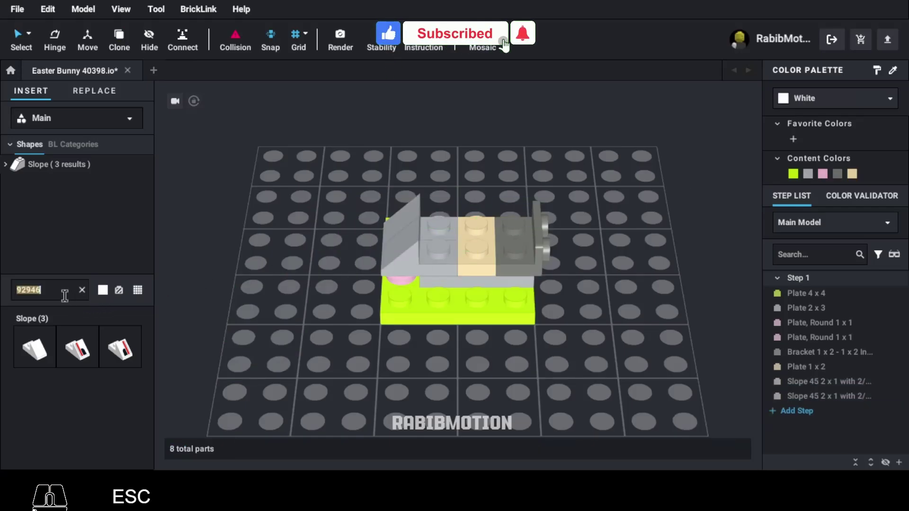
Attach a 1 x 2 jumper plate (15573) upright to the bracket's side studs and color it Dark Bluish Gray
text(15573)
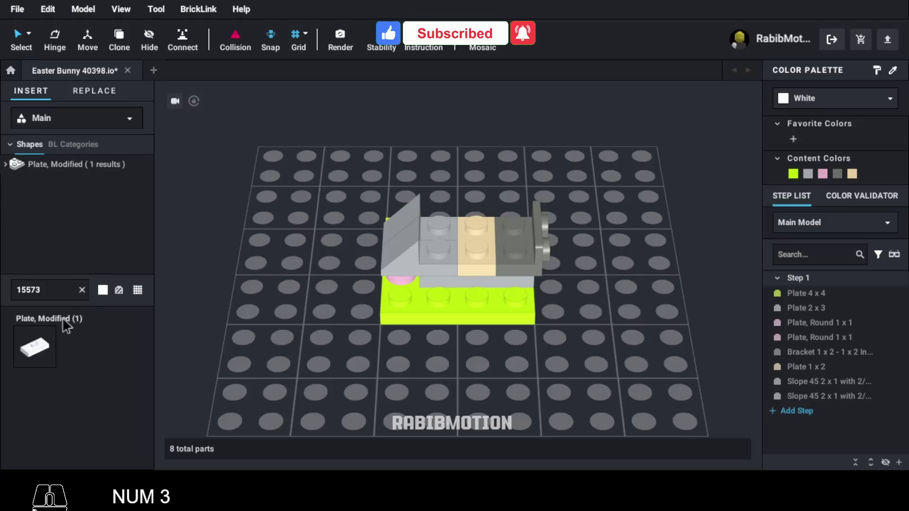
right_drag(297, 355, 254, 358)
key(Left)
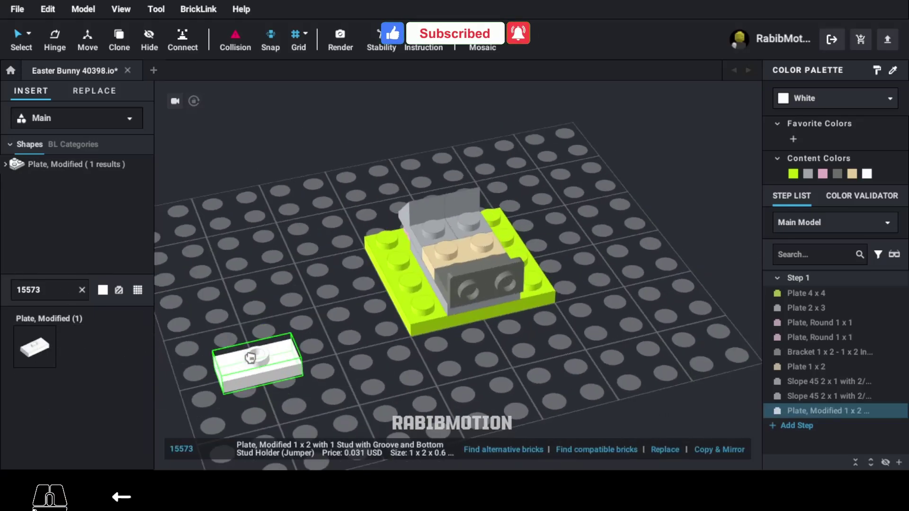
key(Down)
click(566, 291)
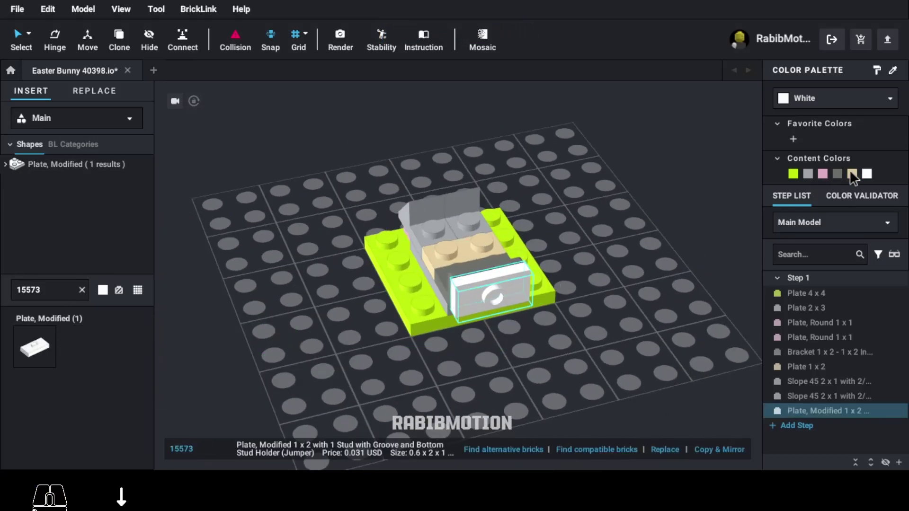
click(837, 174)
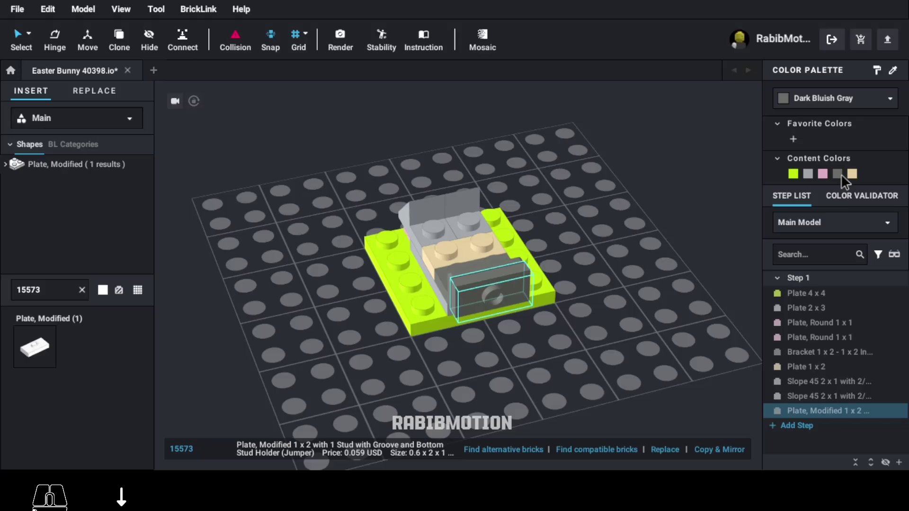
Attach a white 1 x 1 swirl round plate (15470) sideways to the jumper plate's stud as the tail
double_click(70, 289)
text(15470)
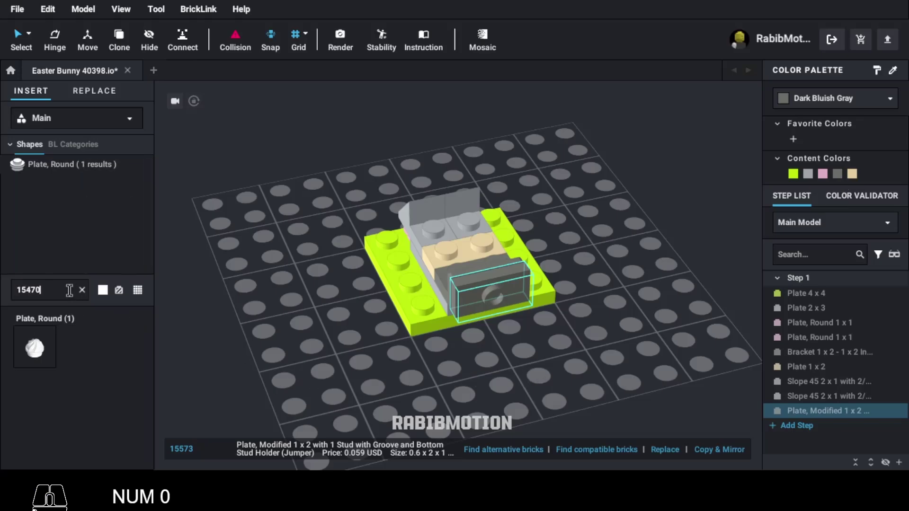
click(33, 354)
key(Down)
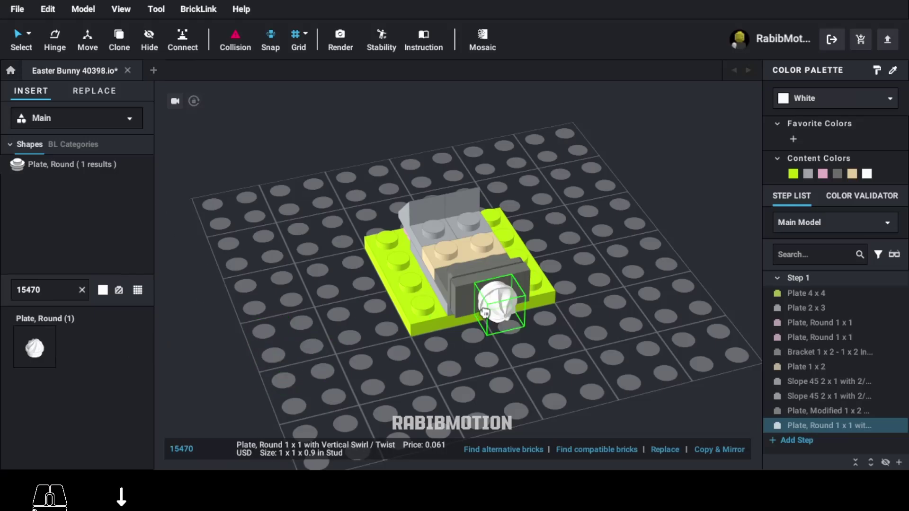
click(504, 301)
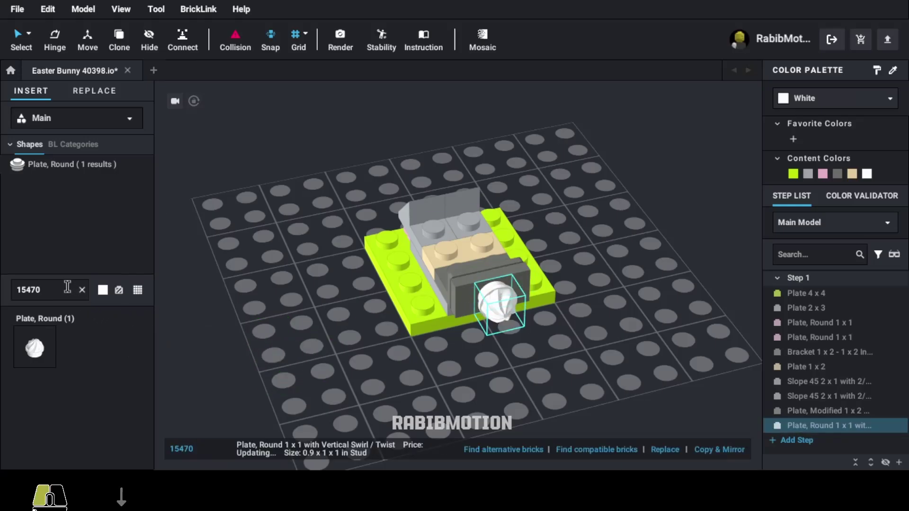
Place a Light Bluish Gray 1 x 1 brick (3005) on the lime plate's corner beside the bracket and clone it to the opposite corner
text(3005)
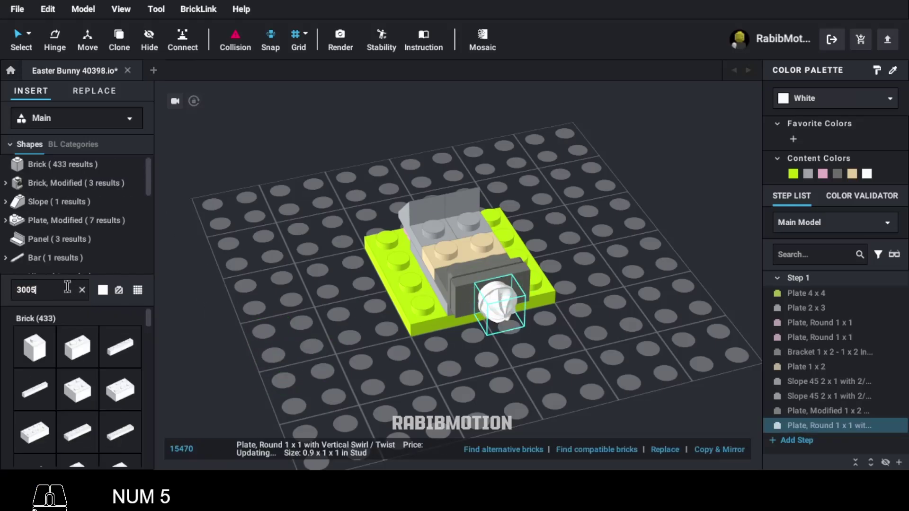
click(34, 346)
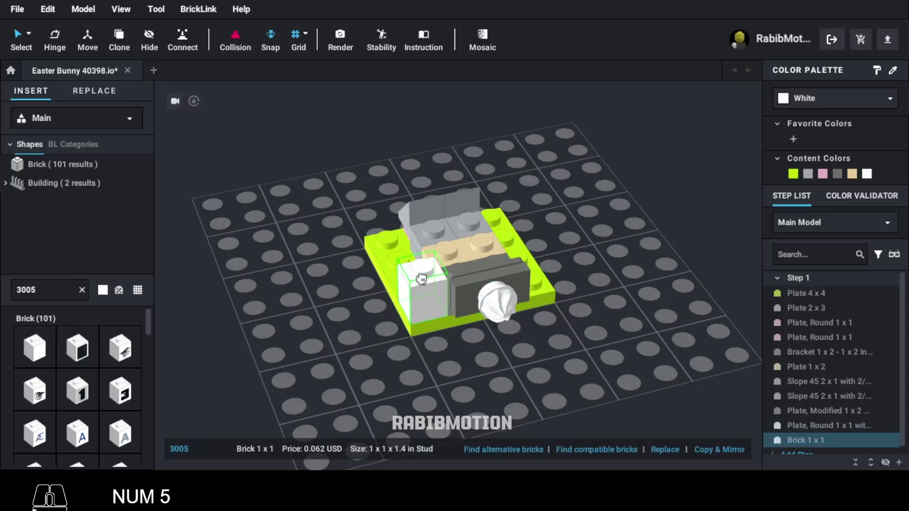
click(417, 273)
click(808, 173)
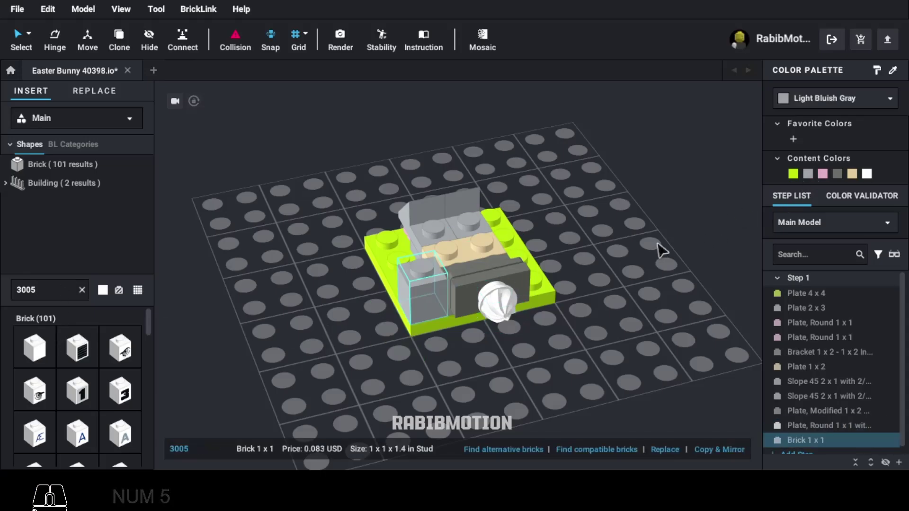
key(c)
click(537, 271)
key(Escape)
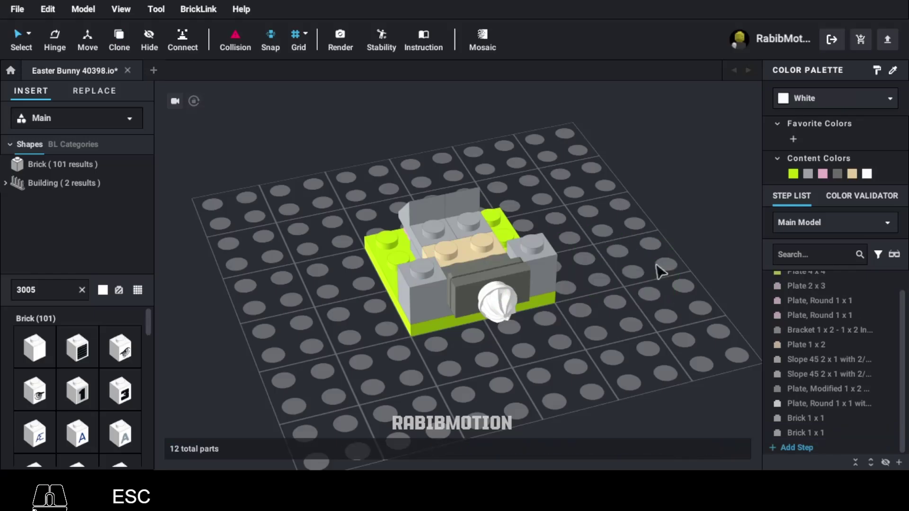
Clone the Bright Pink 1 x 1 round plate onto the lime plate's studs in front of both gray 1 x 1 bricks
right_drag(536, 359, 602, 367)
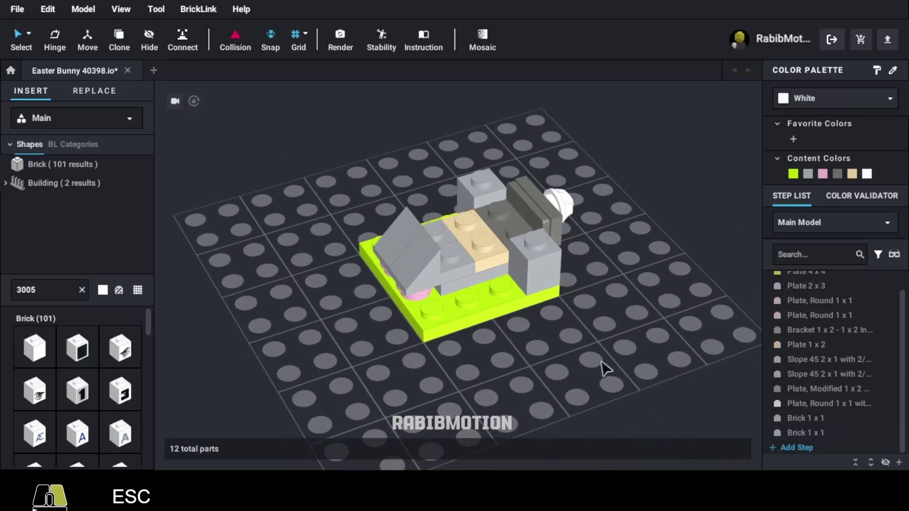
click(415, 293)
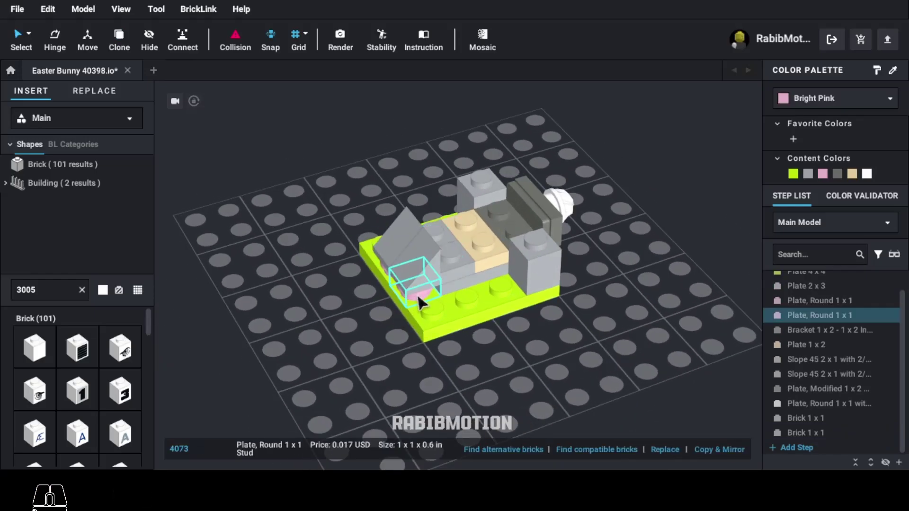
key(c)
click(495, 283)
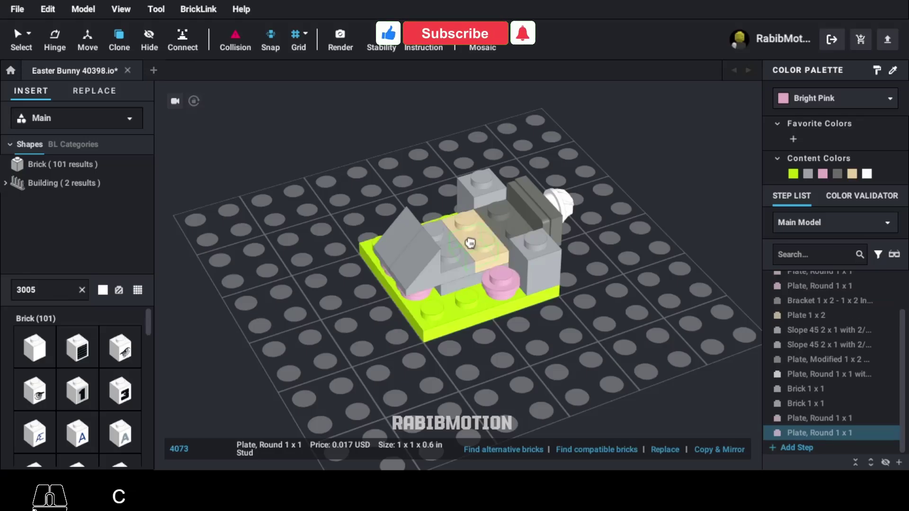
right_drag(456, 206, 459, 224)
click(445, 210)
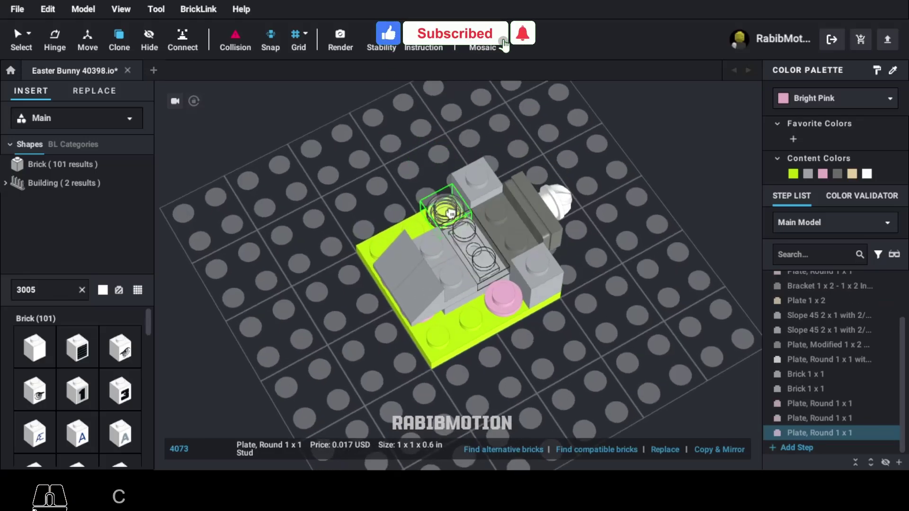
key(Escape)
right_drag(533, 388, 527, 367)
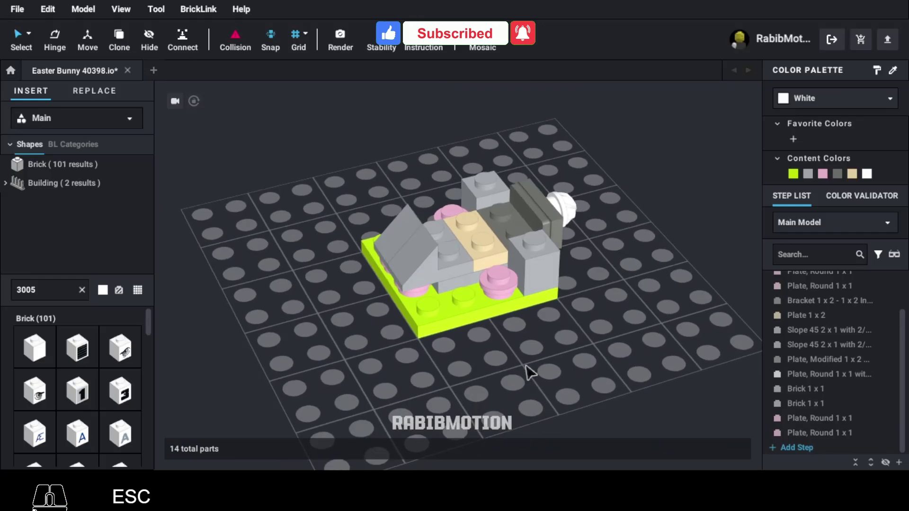
Place a Light Bluish Gray 2 x 1 x 1 1/3 curved slope (6091) over a rear pink round plate and gray brick, and clone it to the opposite side
middle_drag(527, 367, 521, 390)
click(78, 297)
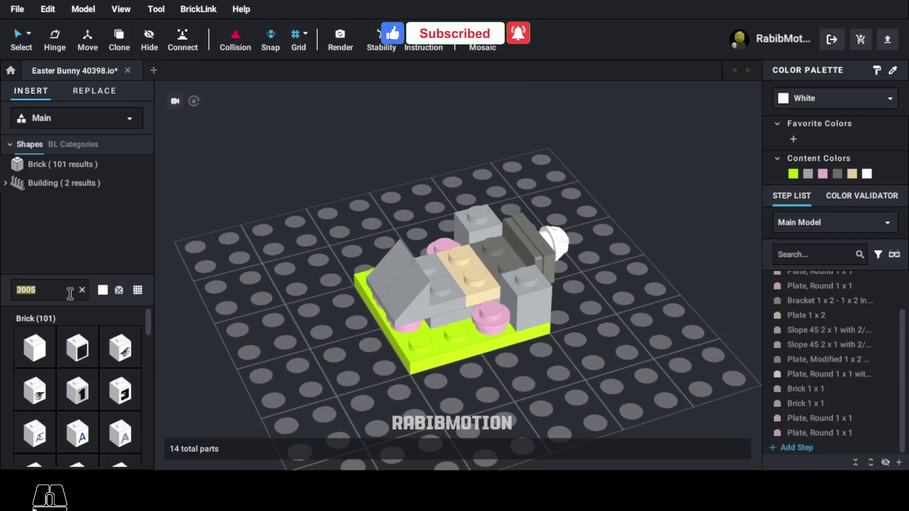
text(6091)
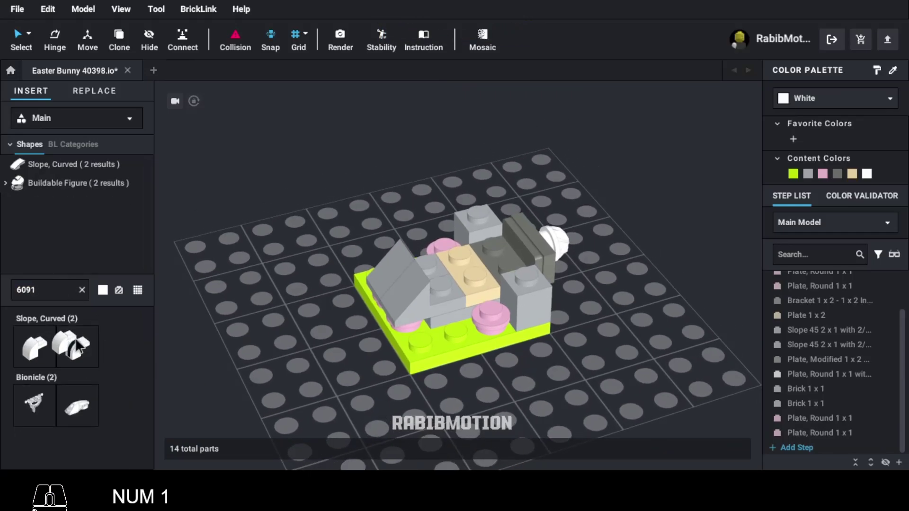
drag(77, 348, 468, 205)
key(Right)
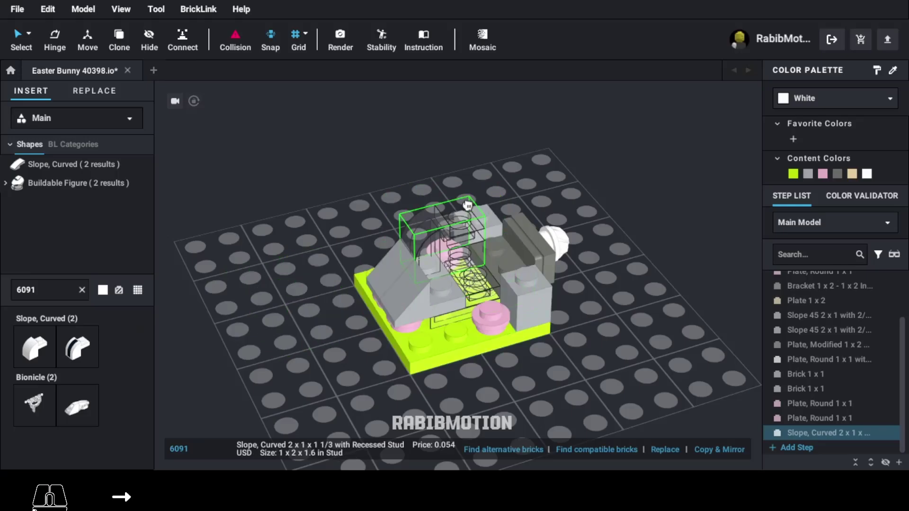
right_drag(447, 187, 448, 201)
click(466, 199)
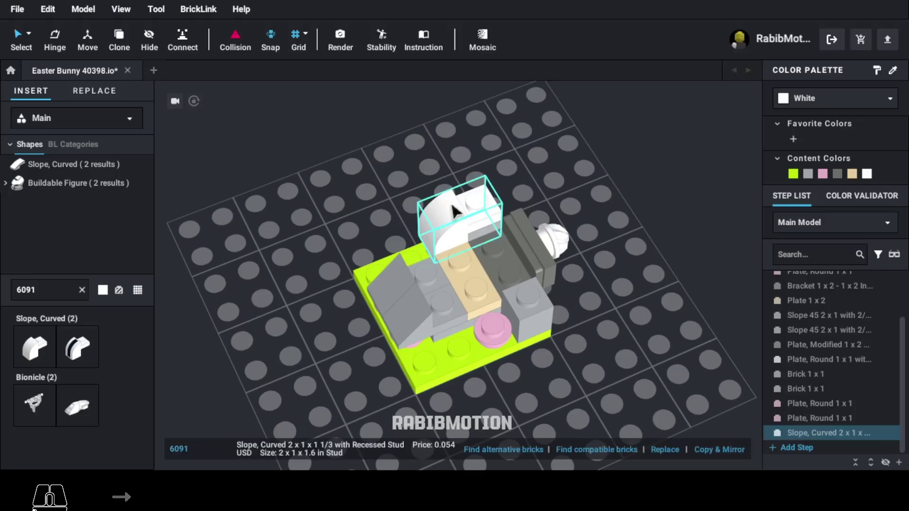
click(807, 173)
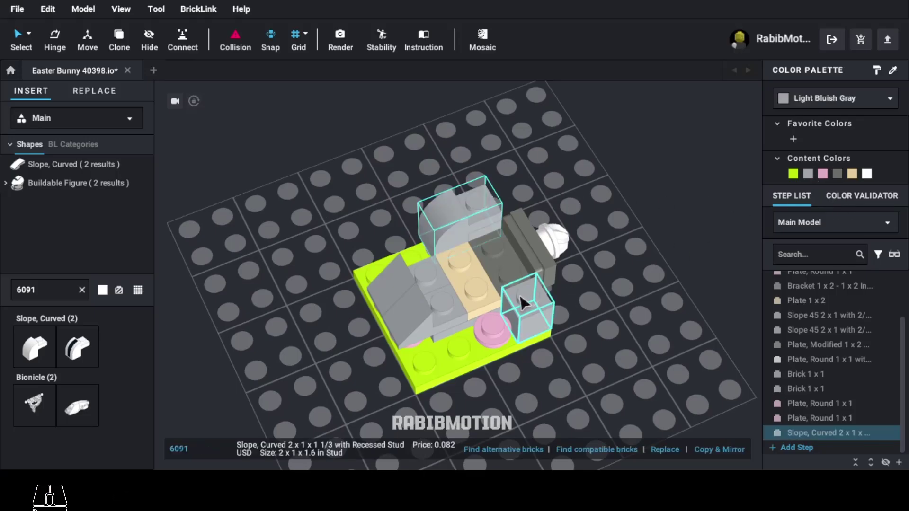
key(c)
click(507, 322)
key(Escape)
Place a Light Bluish Gray 1 x 1 tile (3070) on one curved slope's recessed stud and clone it onto the other slope
mouse_move(507, 325)
right_down()
mouse_move(543, 371)
mouse_move(552, 364)
right_up()
text(3070)
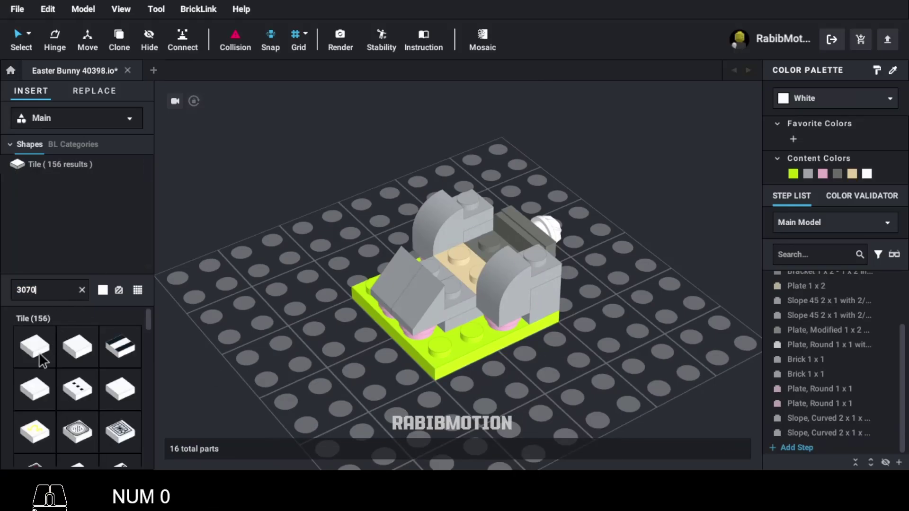
click(39, 353)
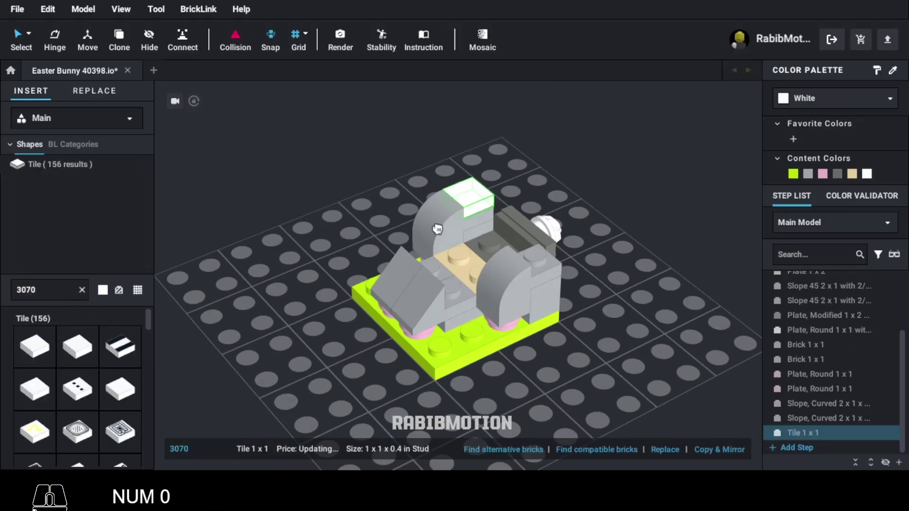
click(467, 201)
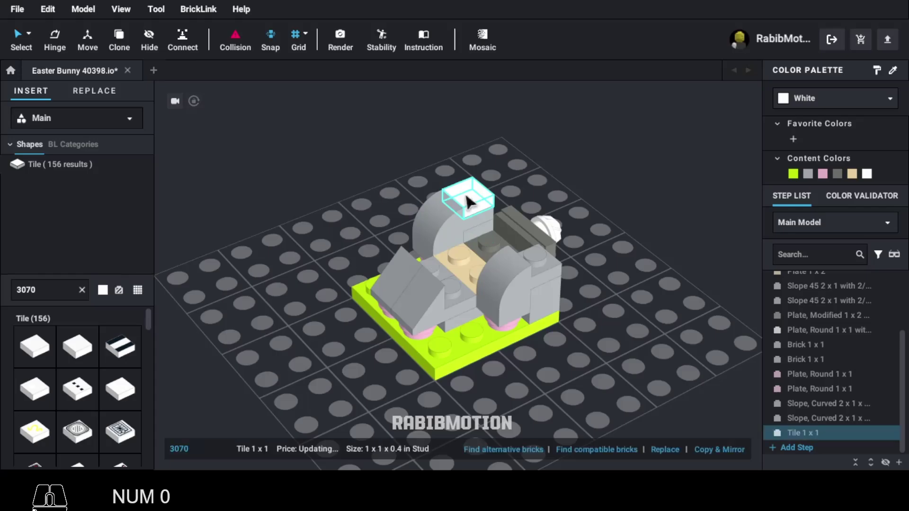
click(807, 174)
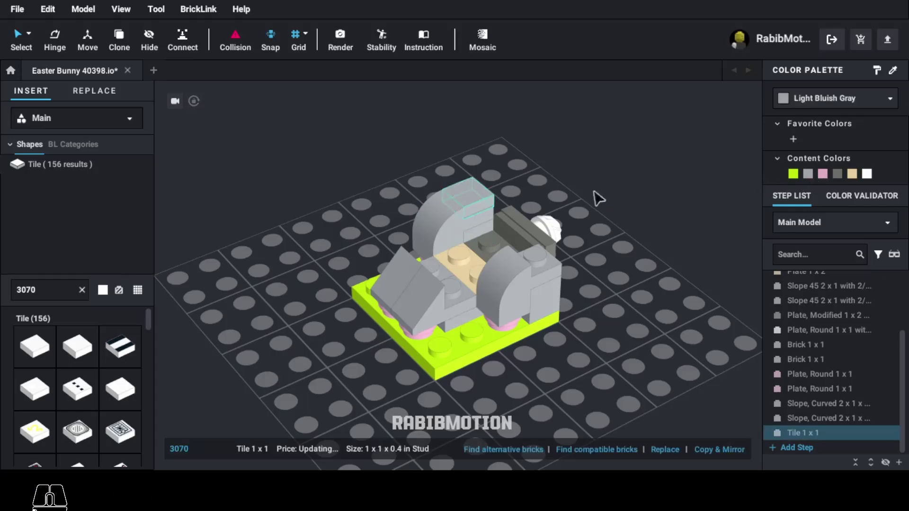
key(c)
click(544, 251)
key(Escape)
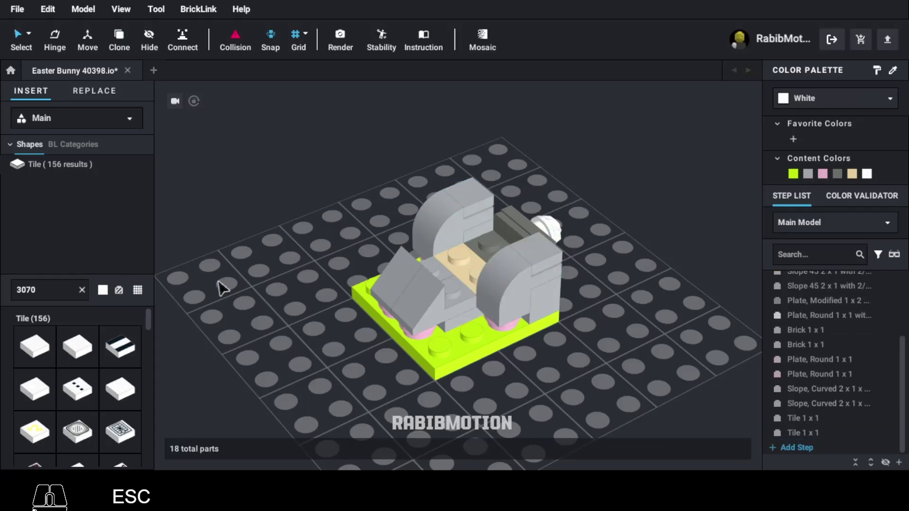
Place a Dark Bluish Gray 3 x 1 x 2 curved slope (33243) between the gray curved slopes and clone it alongside to form the back
double_click(70, 288)
text(33243)
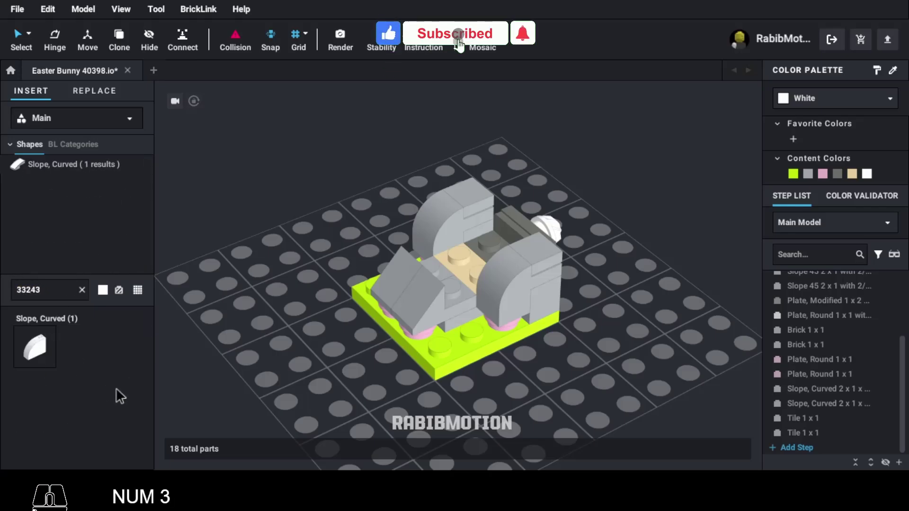
click(35, 347)
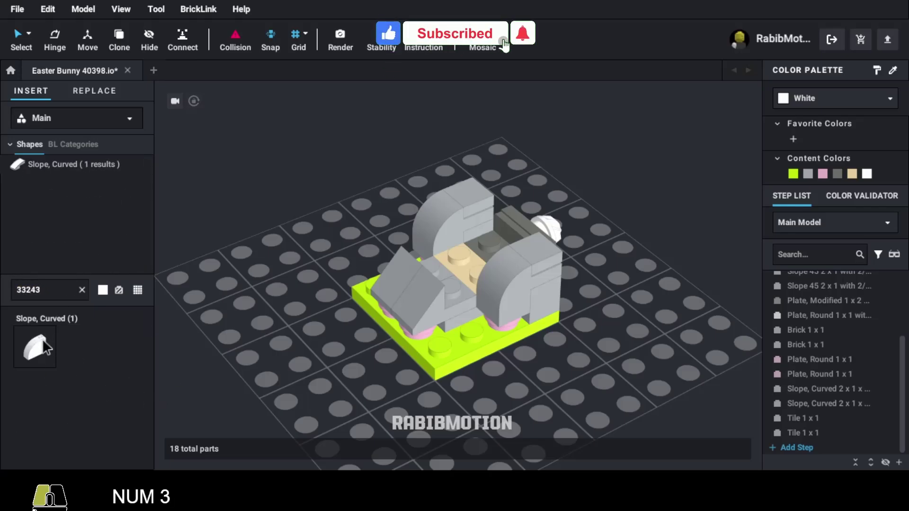
key(Left)
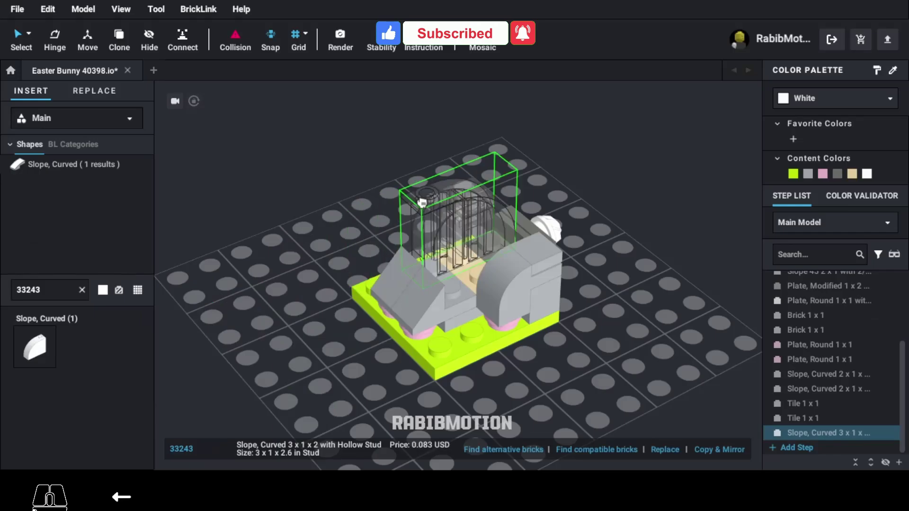
click(426, 194)
click(837, 174)
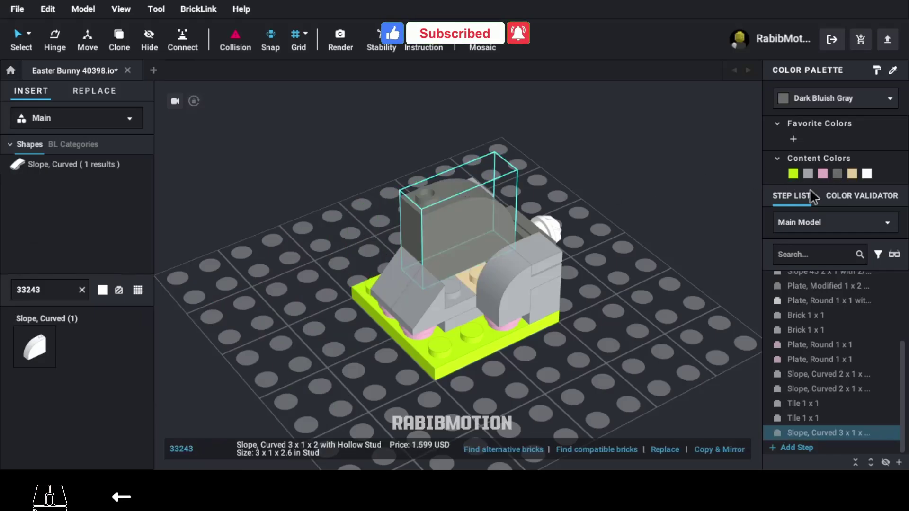
key(c)
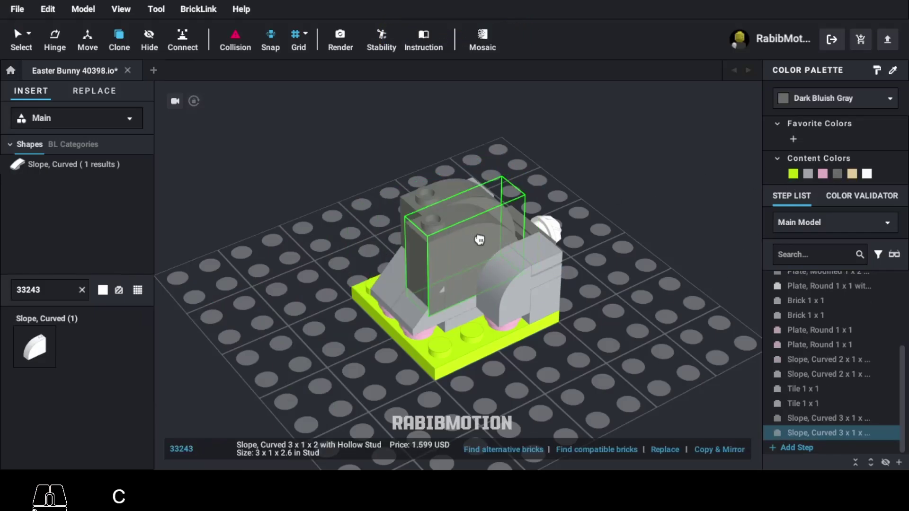
click(485, 233)
key(Escape)
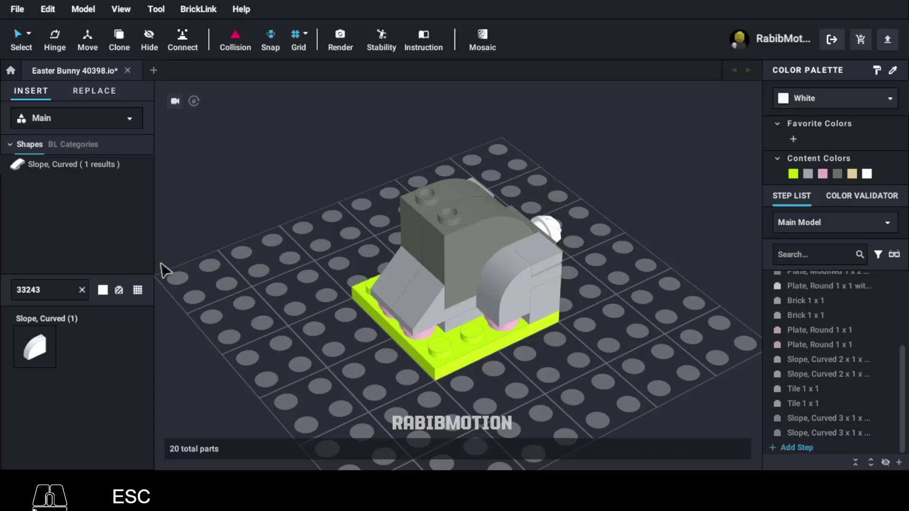
Place a Light Bluish Gray 2 x 3 plate (3021) crosswise on the dark curved slopes' studs, overhanging one side
double_click(67, 288)
text(3021)
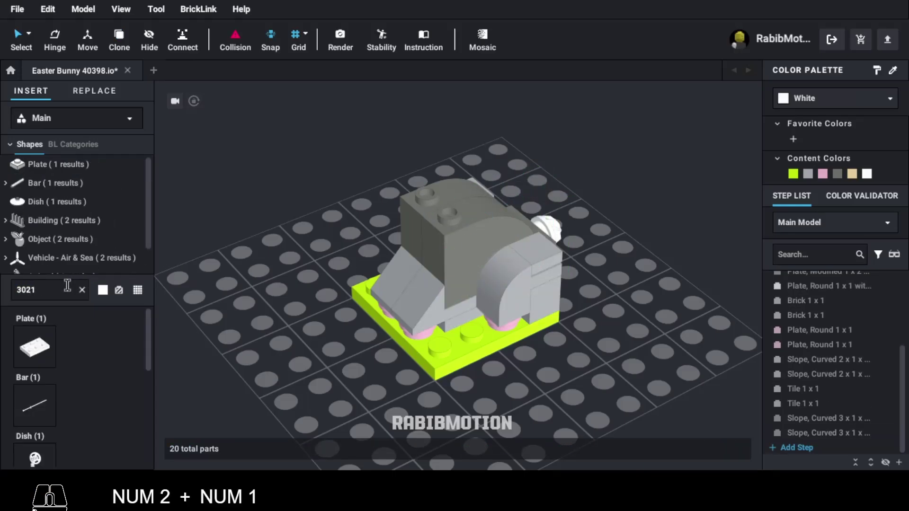
click(37, 350)
key(Left)
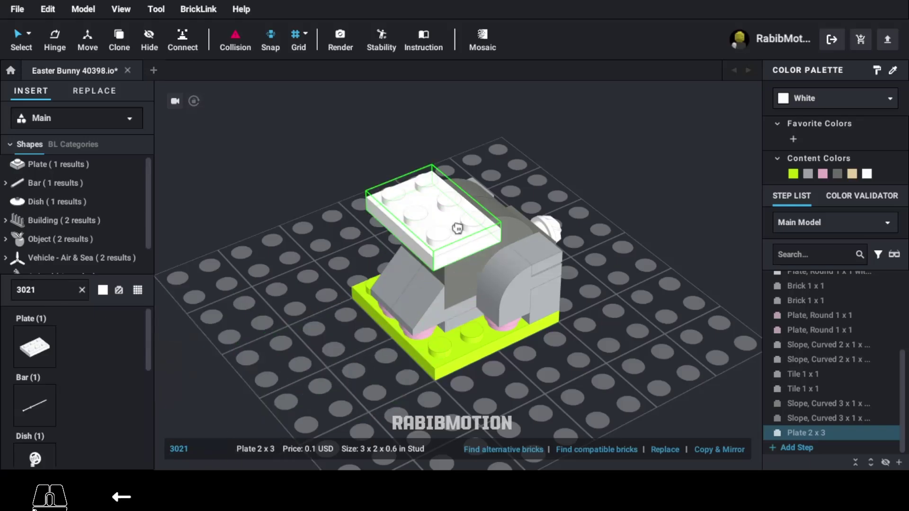
click(452, 230)
click(808, 174)
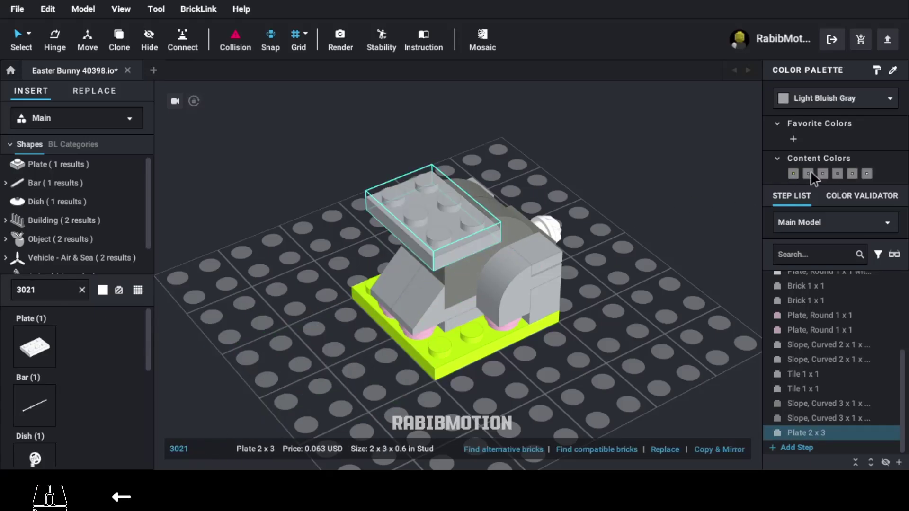
Stack a Light Bluish Gray 2 x 2 plate (3022) on the 2 x 3 plate, leaving its overhanging pair of studs free
double_click(69, 294)
text(3022)
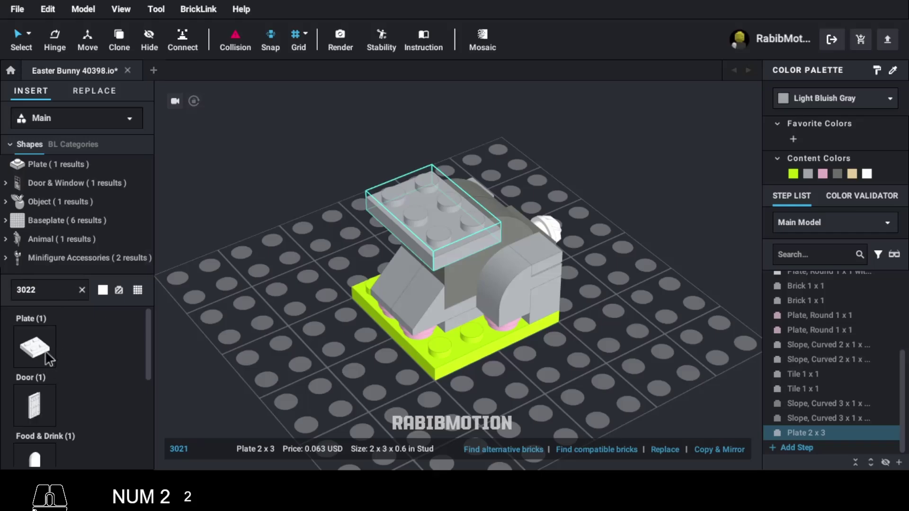
click(45, 350)
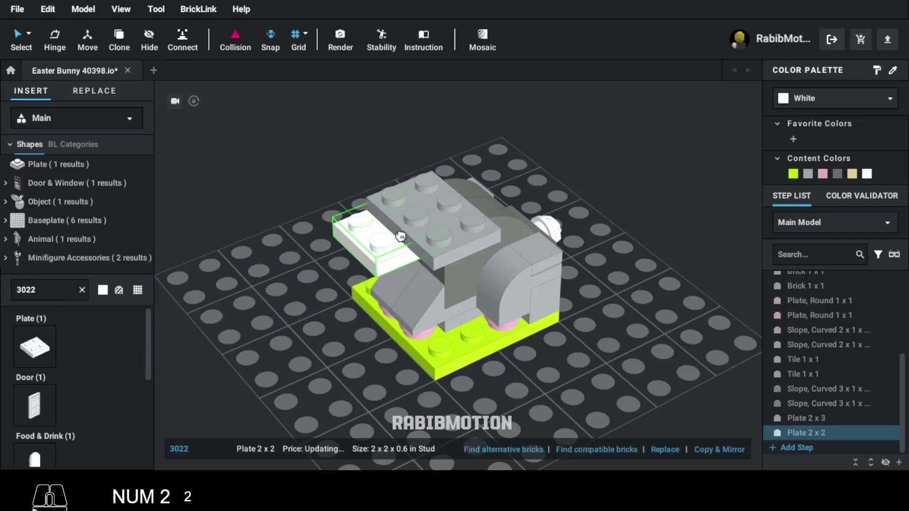
click(428, 195)
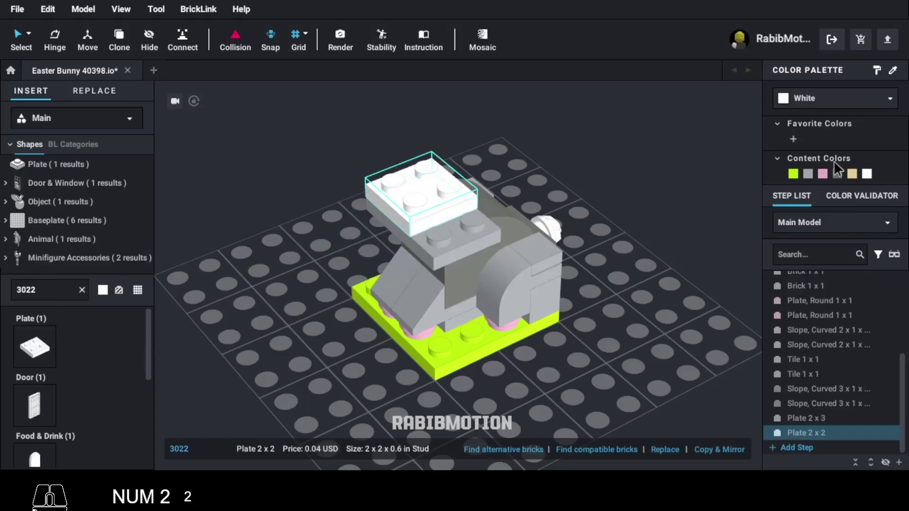
click(809, 173)
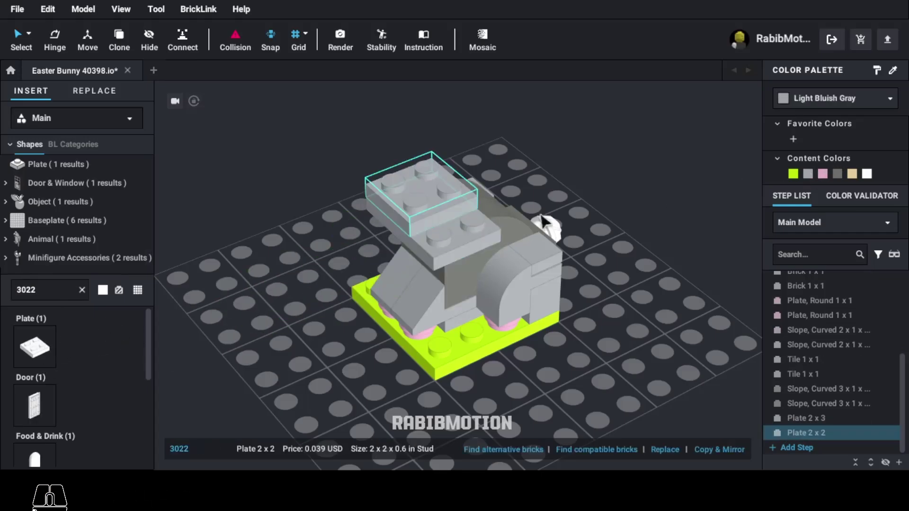
Place a Dark Bluish Gray inverted 1 x 2 - 1 x 2 bracket (99780) on the free studs beside the 2 x 2 plate, side studs facing outward
double_click(76, 294)
text(99780)
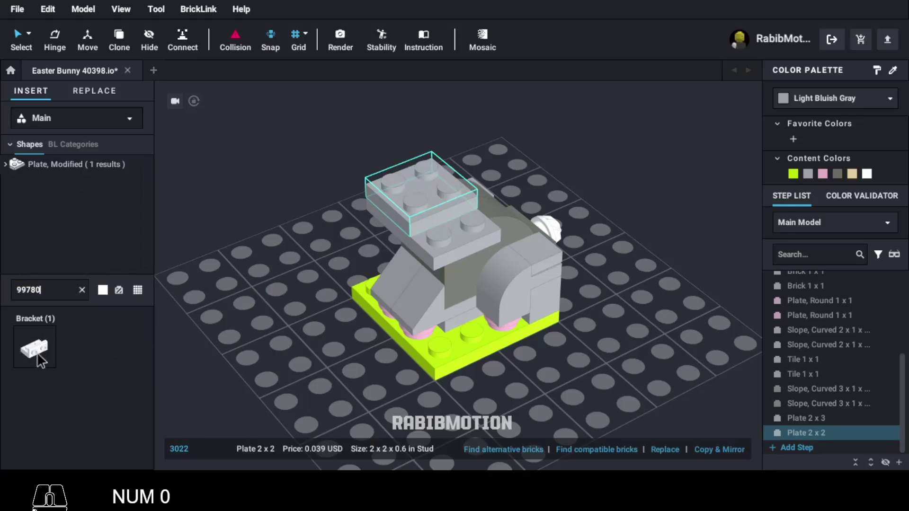
drag(41, 361, 464, 227)
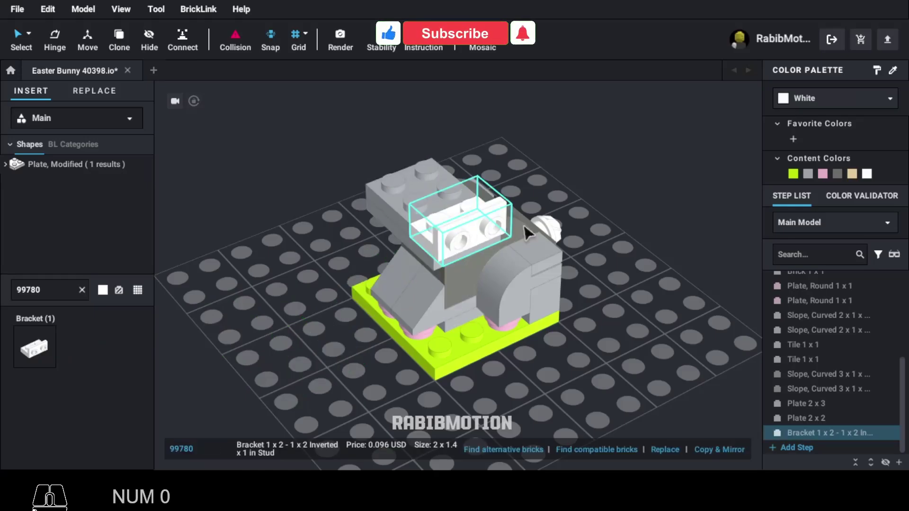
click(837, 174)
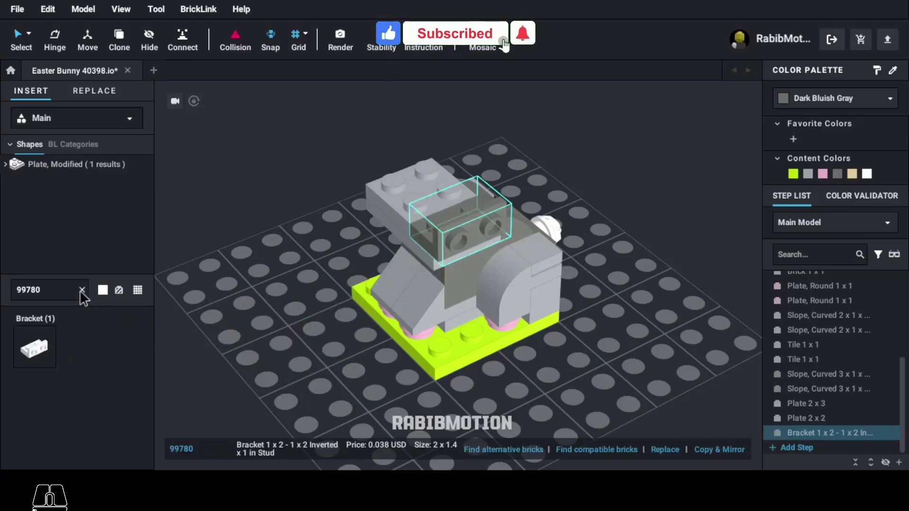
Cover the 2 x 2 plate and the dark bracket with a Light Bluish Gray 2 x 3 plate (3021)
text(3021)
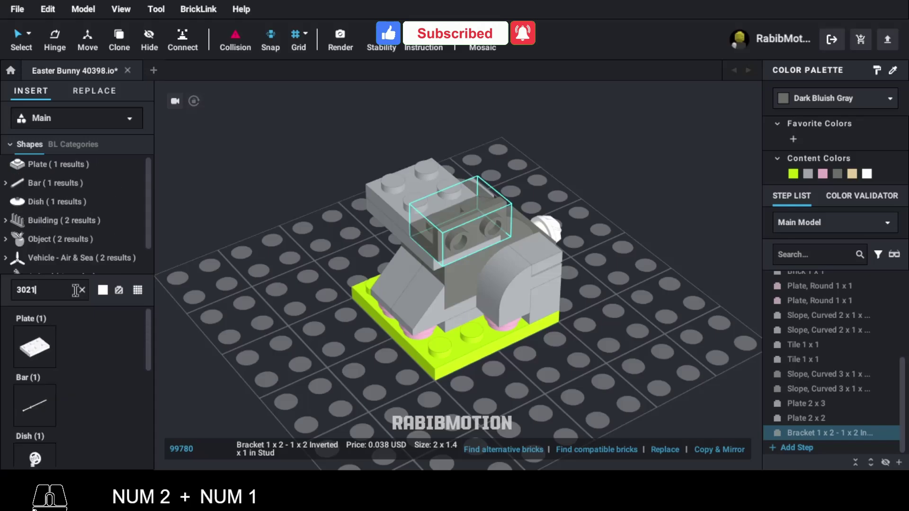
drag(34, 347, 436, 178)
key(Left)
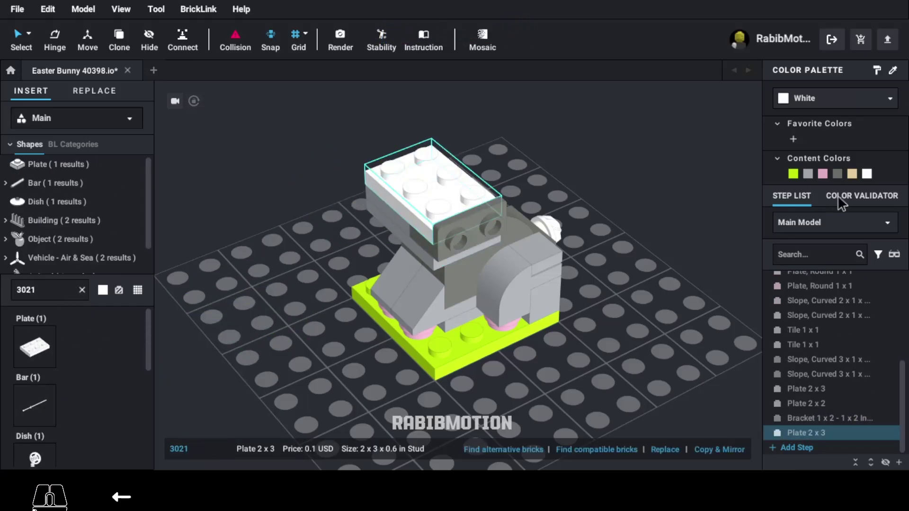
click(810, 174)
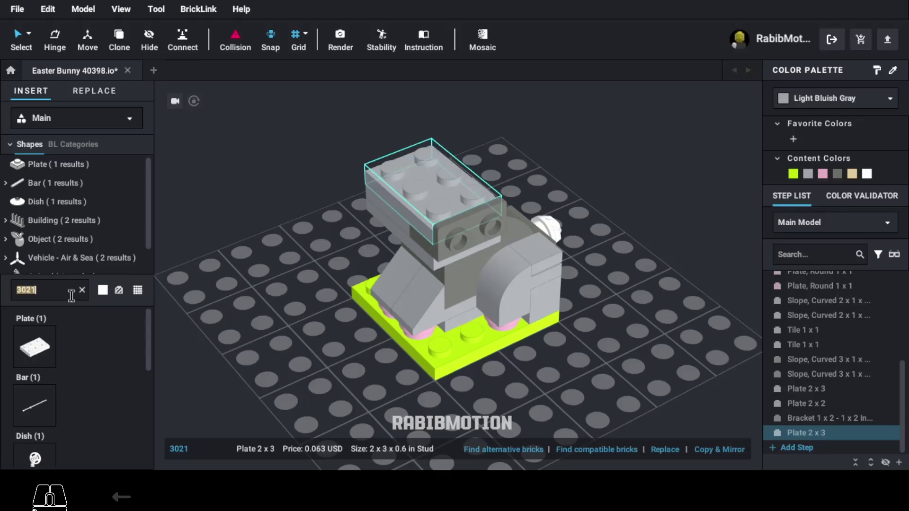
Place a Light Bluish Gray 1 x 1 open O clip tile (15712) on a rear corner stud of the head and mirror a copy beside it
text(712)
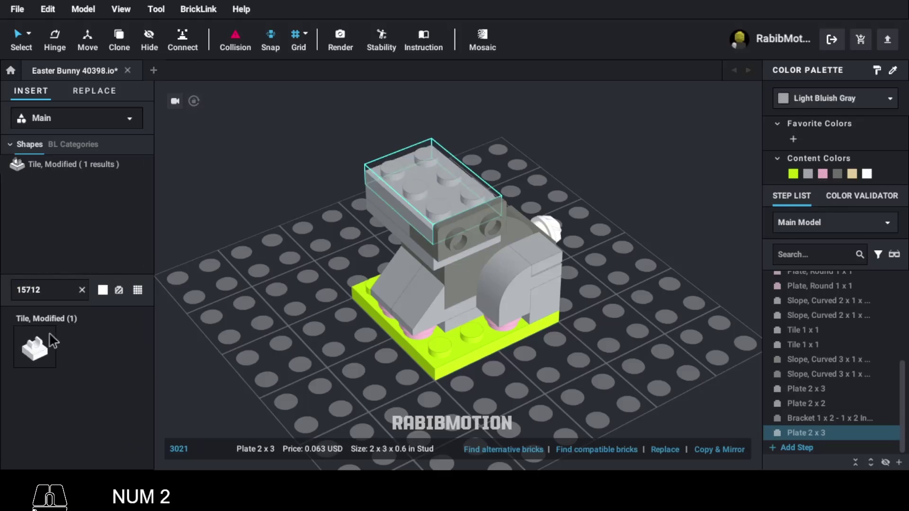
click(33, 349)
drag(33, 355, 379, 172)
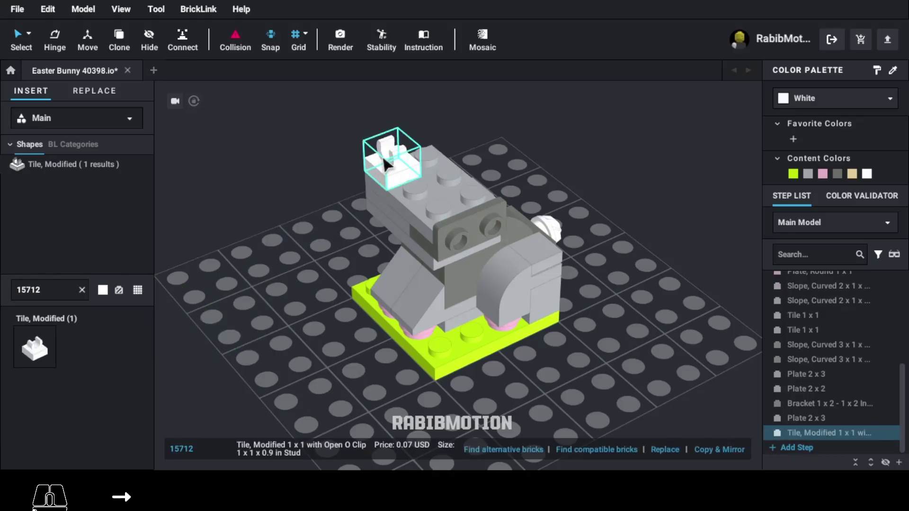
click(808, 174)
right_drag(715, 281, 695, 293)
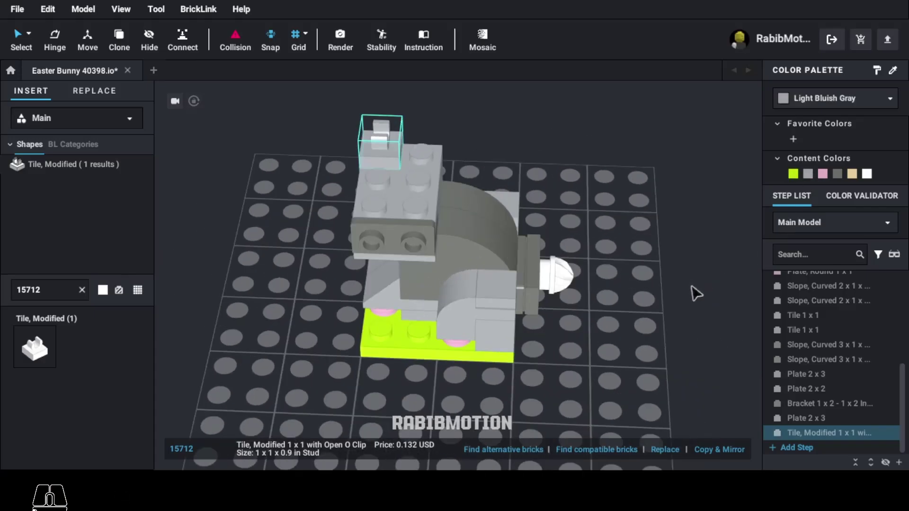
click(732, 450)
right_drag(580, 414, 597, 410)
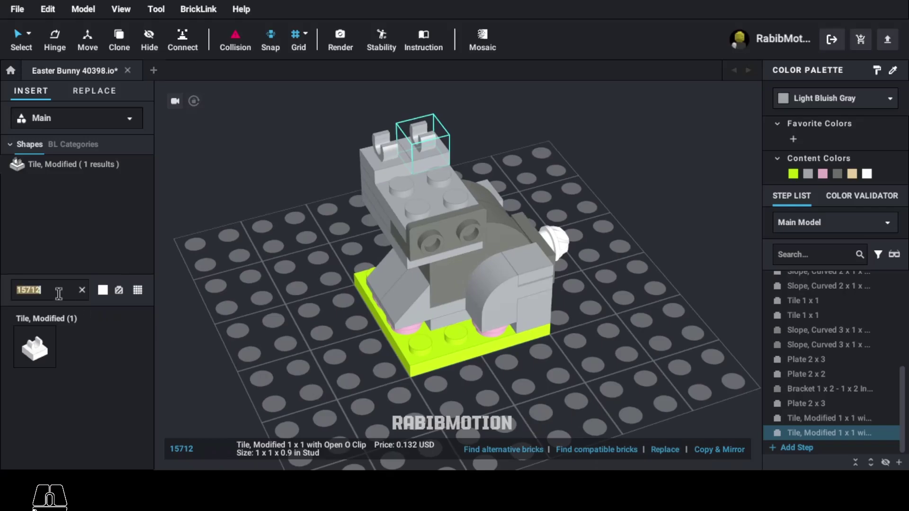
Place a Light Bluish Gray 1 x 1 - 1 x 1 bracket (36841) in front of one clip tile, side stud outward, and mirror a copy opposite
text(367)
key(BackSpace)
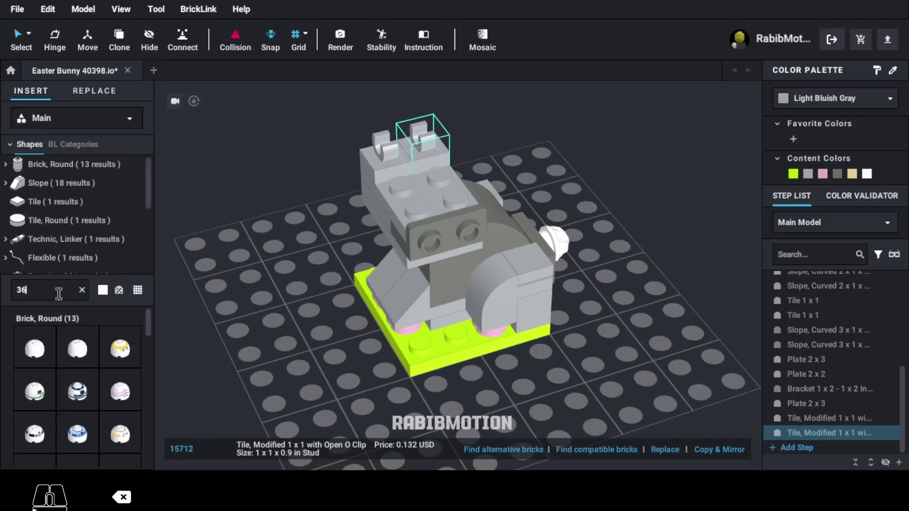
text(841)
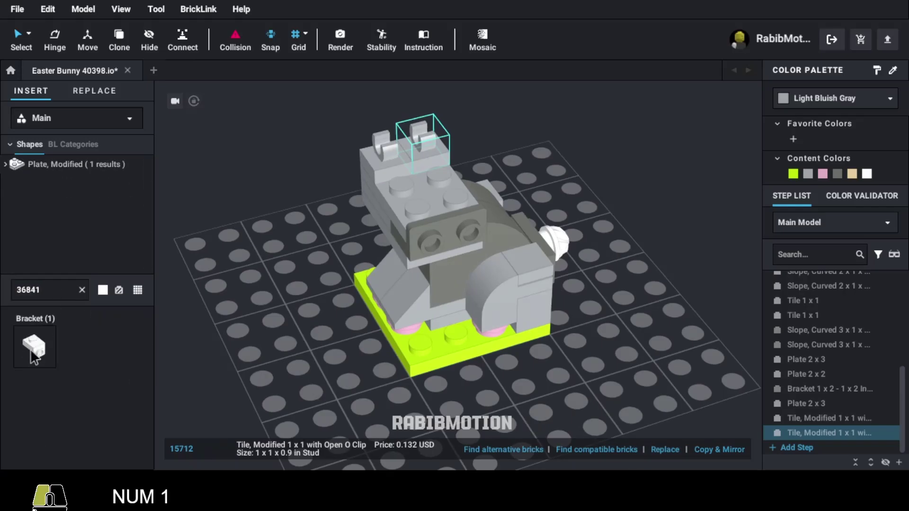
click(34, 357)
key(Right)
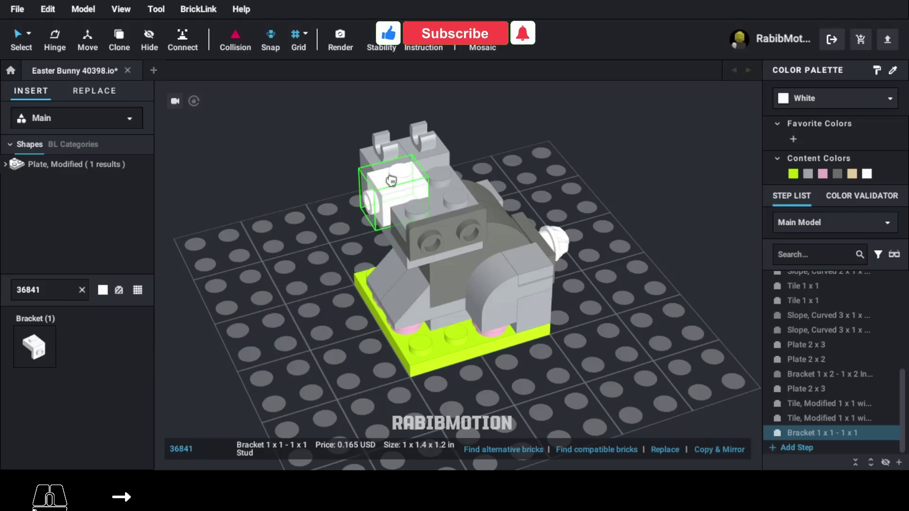
click(391, 188)
click(807, 174)
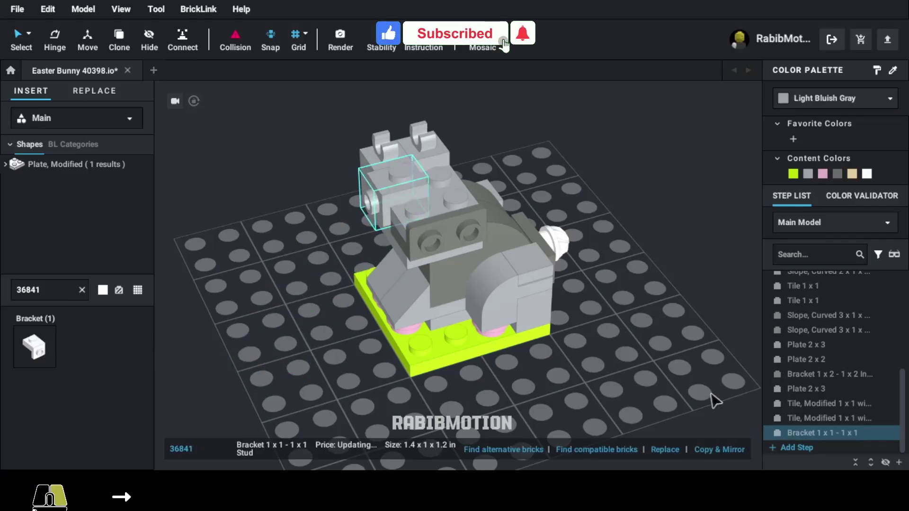
right_drag(714, 397, 720, 450)
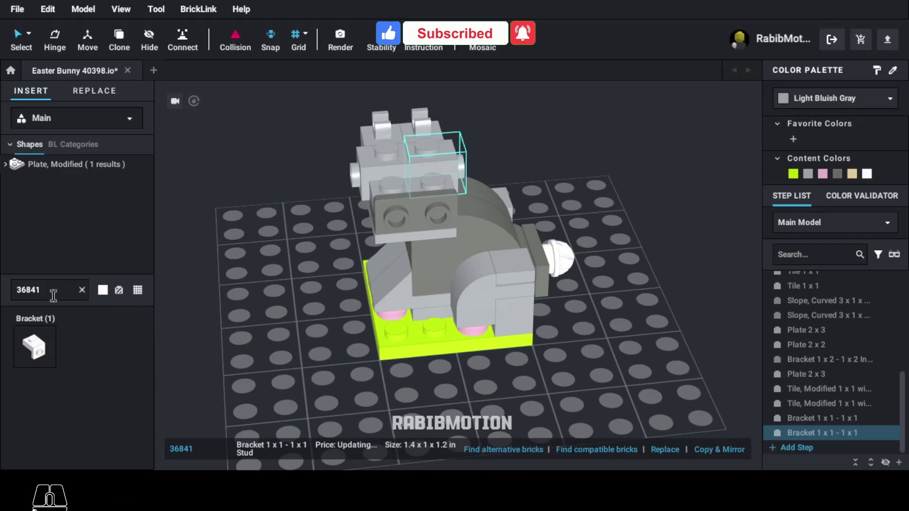
Attach a White 1 x 1 round eye tile (98138pb007) upright to the outward stud of one head bracket
text(9813)
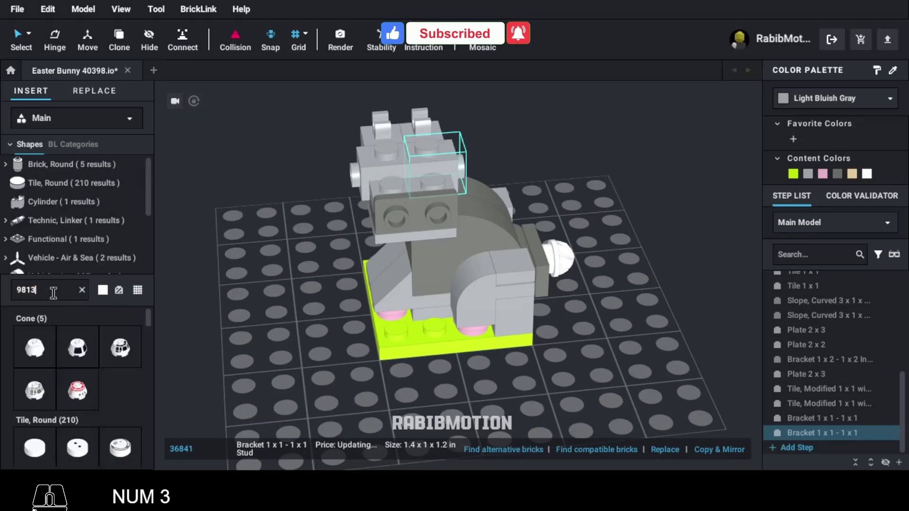
text(8pb)
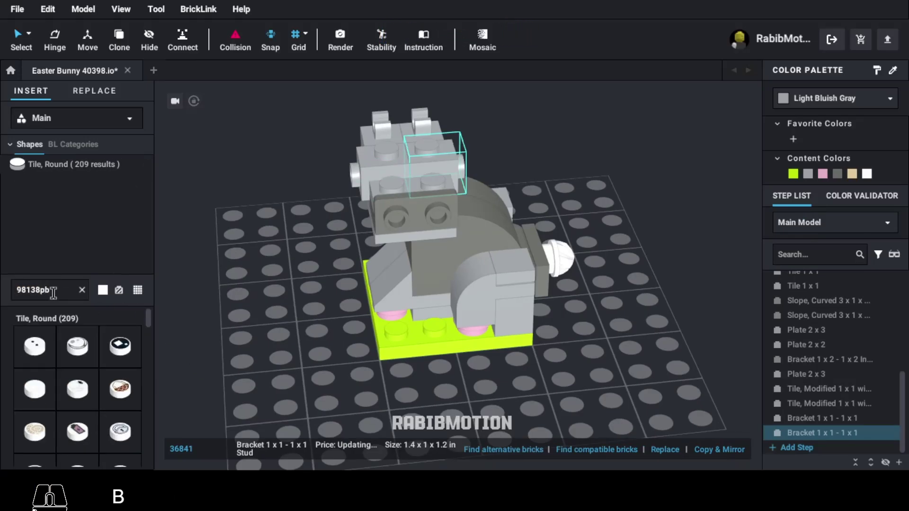
text(007)
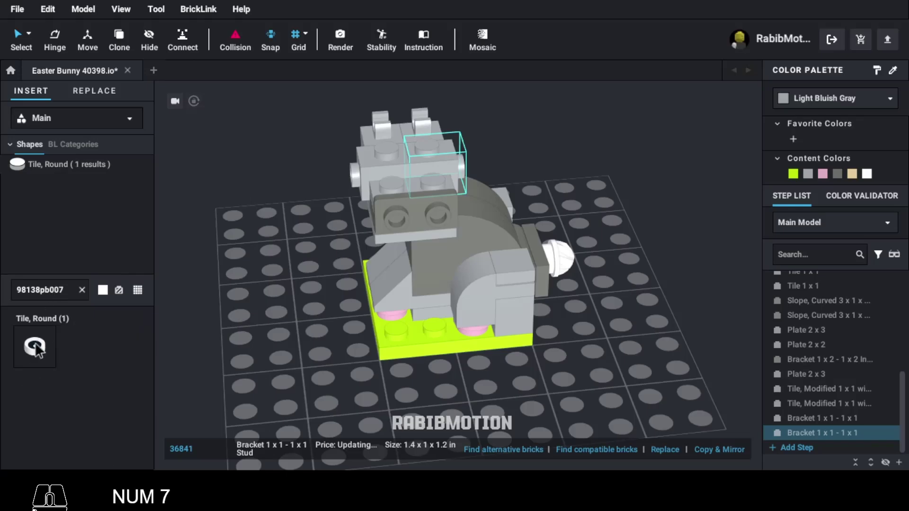
click(36, 350)
right_drag(202, 362, 263, 361)
key(Down)
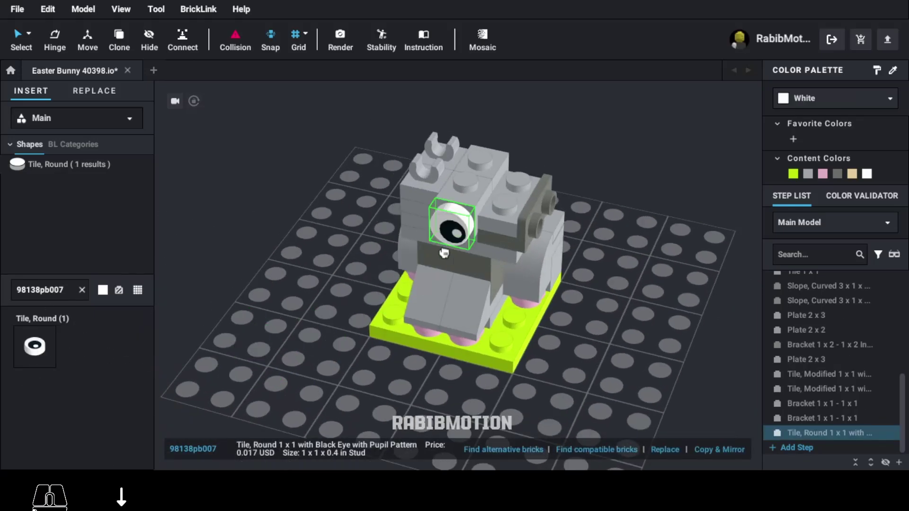
click(443, 253)
Clone the eye tile, turn it around and attach it to the bracket stud on the opposite side of the head
key(c)
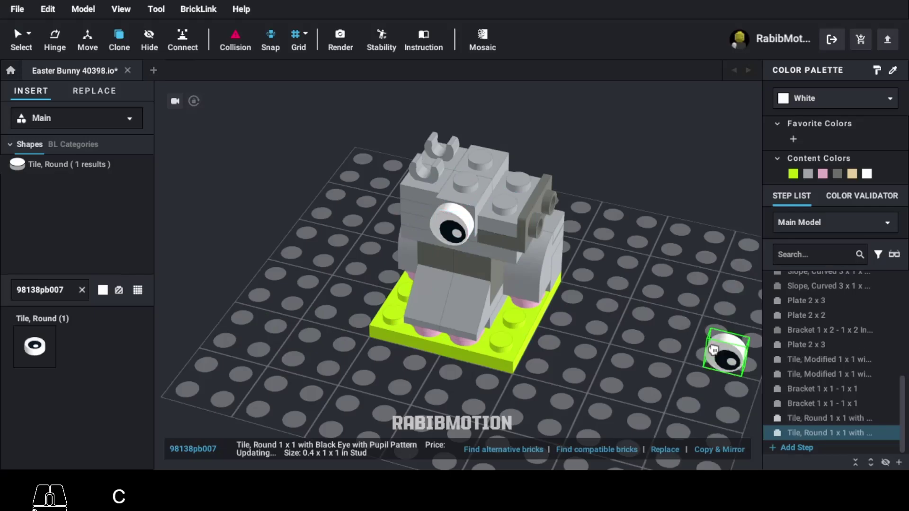
mouse_move(720, 355)
right_down()
mouse_move(627, 365)
mouse_move(611, 334)
right_up()
key(Left)
key(Left)
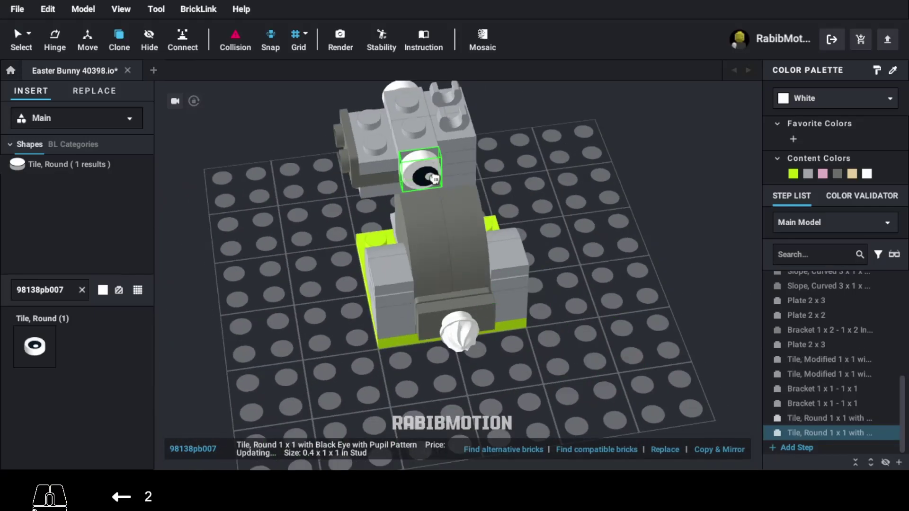
click(433, 181)
key(Escape)
Rotate the cloned eye tile in place until its pupil points down and toward the face, mirroring the first eye
click(403, 196)
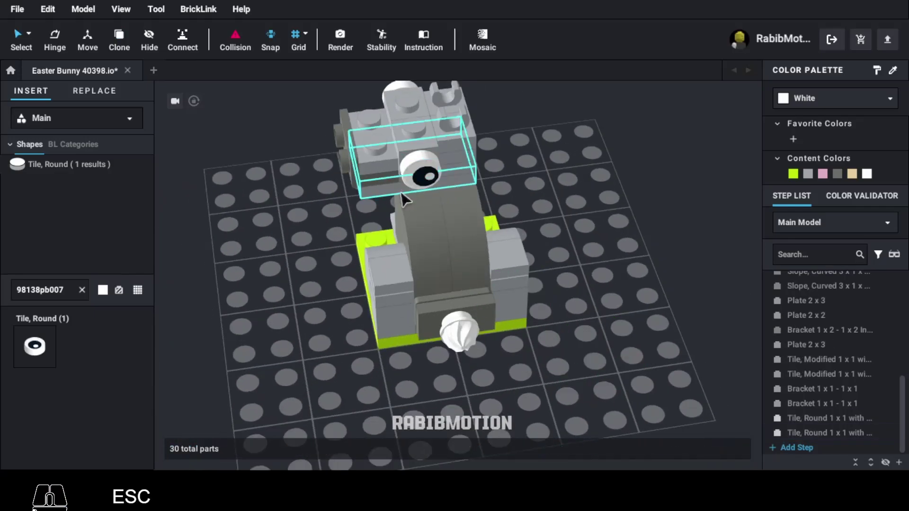
click(416, 184)
key(r)
key(Right)
key(Right)
key(Right)
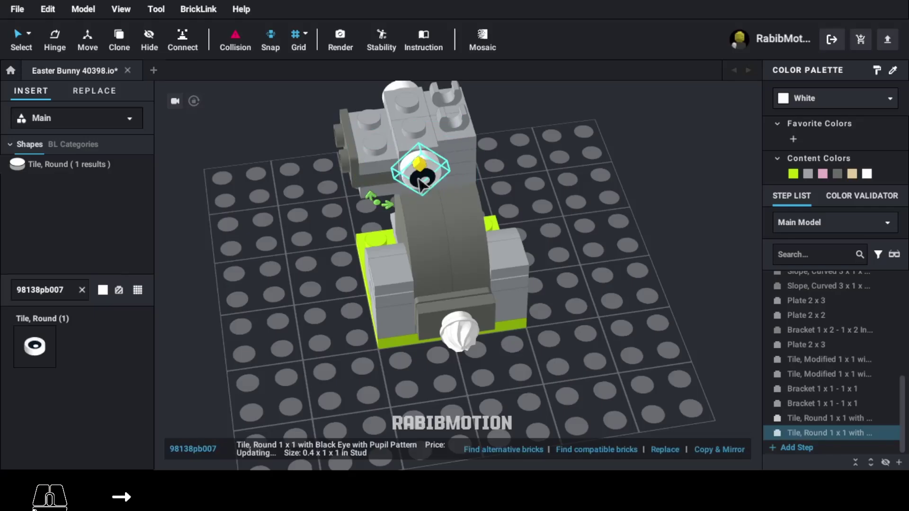
click(248, 325)
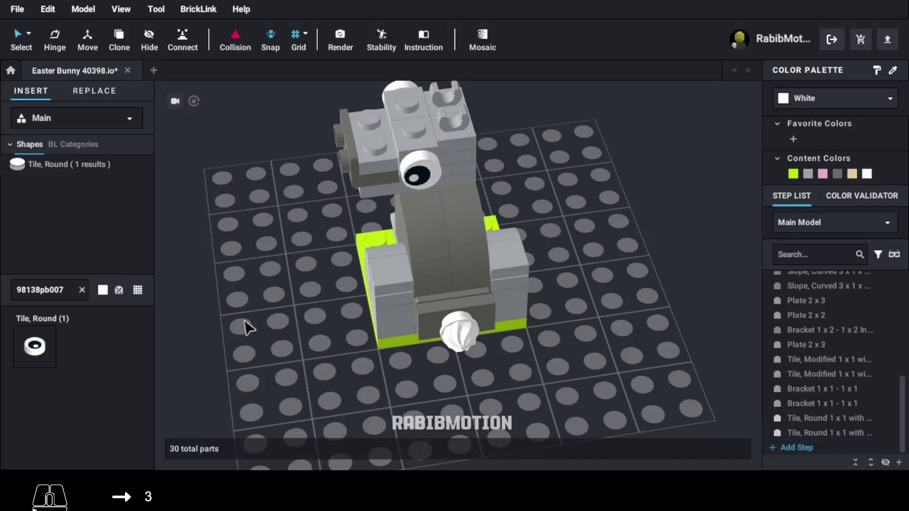
right_drag(248, 325, 334, 334)
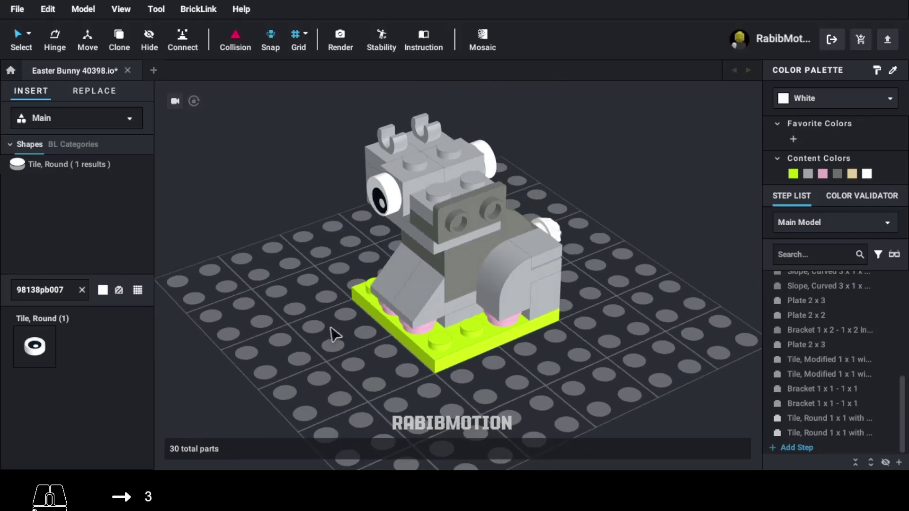
Cover the head's front studs with a Light Bluish Gray 2 x 2 x 2/3 curved slope (15068) sloping down toward the face
text(15068)
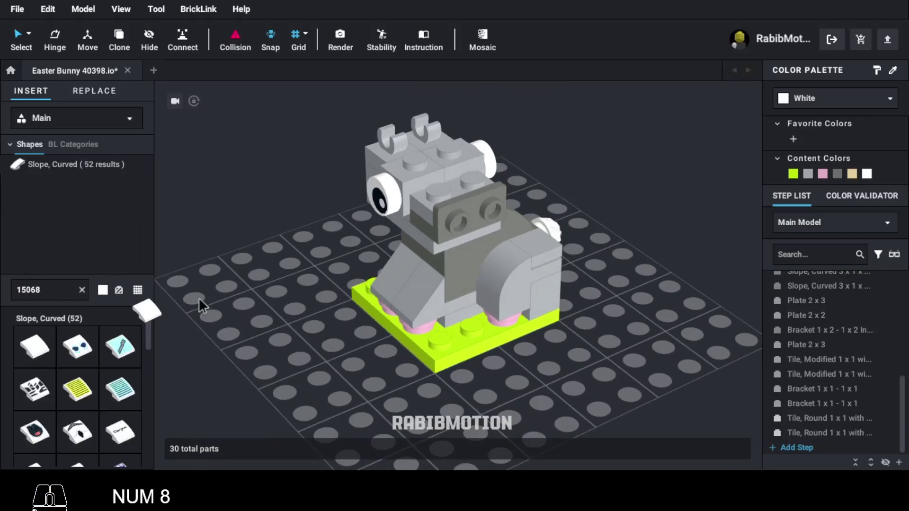
drag(199, 305, 449, 174)
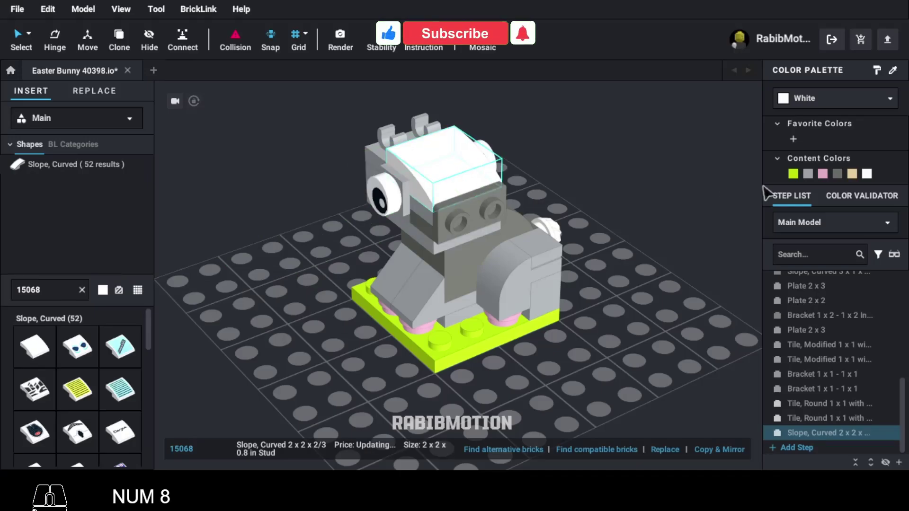
click(808, 174)
middle_drag(629, 311, 595, 318)
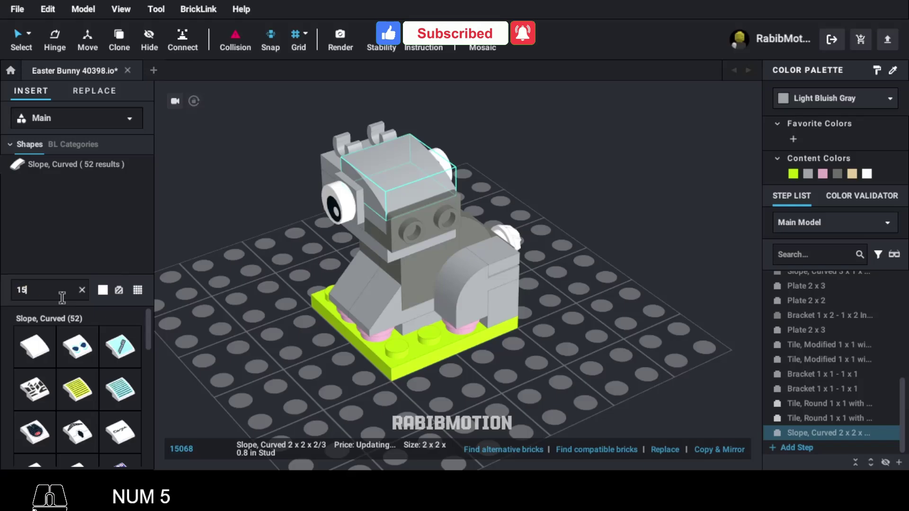
Attach a White 1 x 2 jumper plate (15573) upright to the face bracket's two side studs
text(573)
click(37, 349)
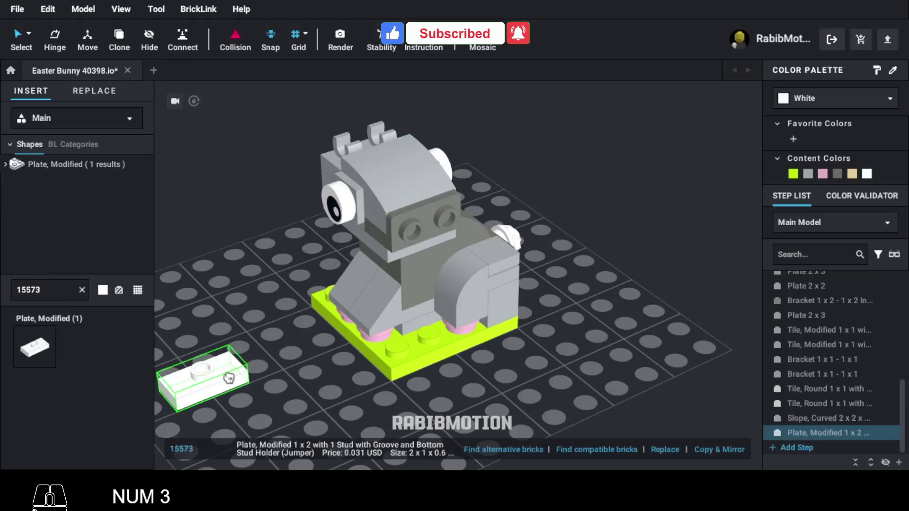
key(Down)
click(447, 243)
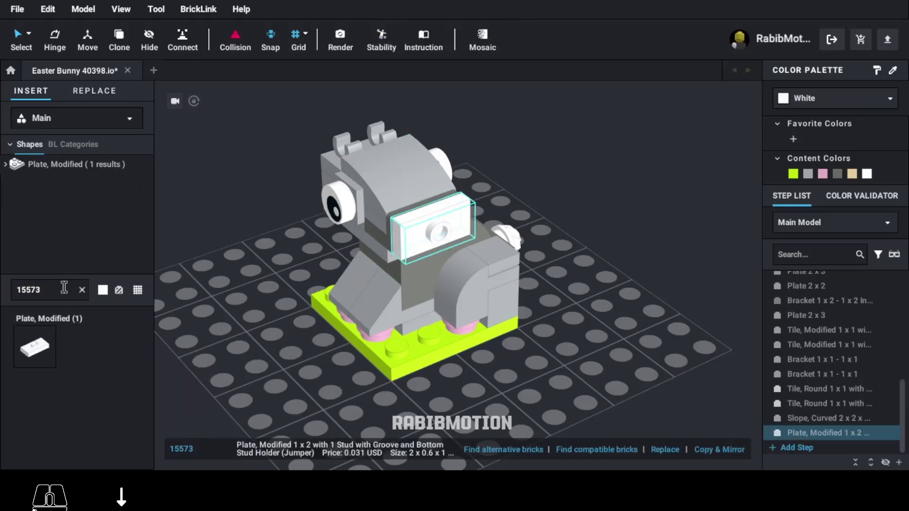
Attach a 1 x 1 quarter round tile (25269) to the white jumper plate's stud as the nose and color it Bright Pink
text(25)
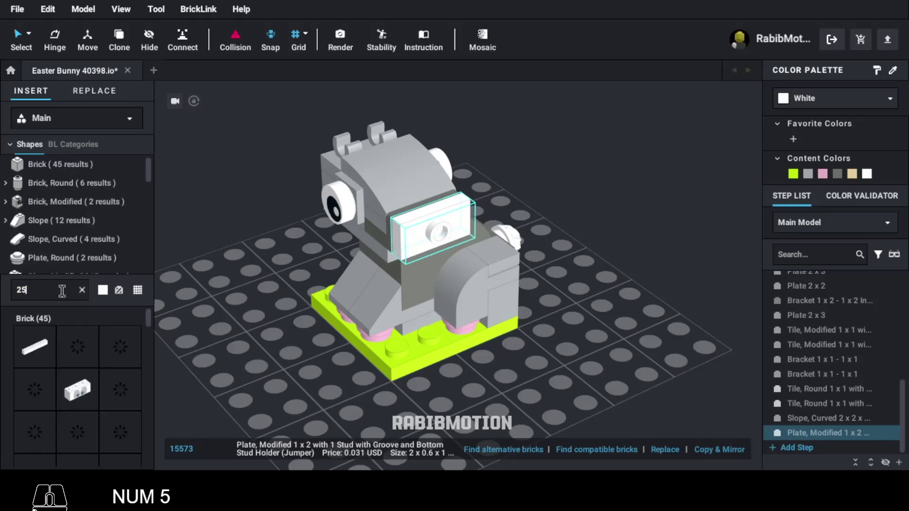
text(269)
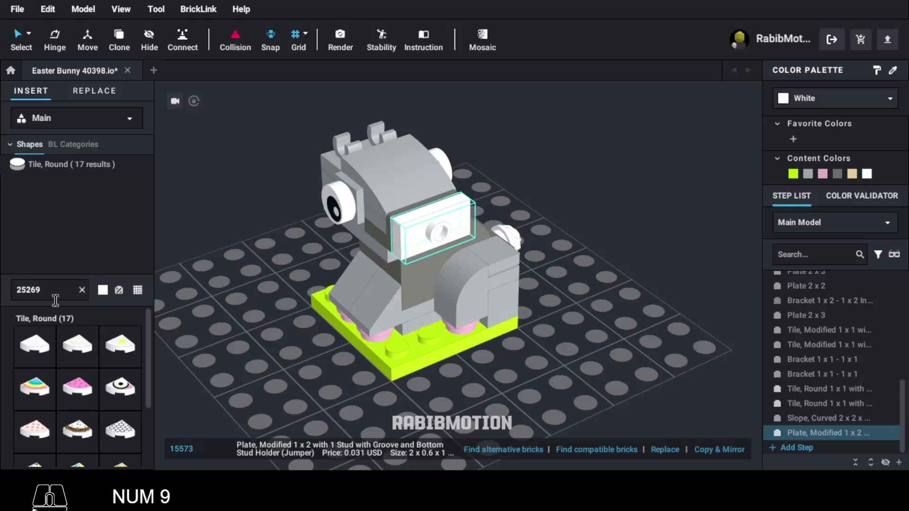
click(35, 344)
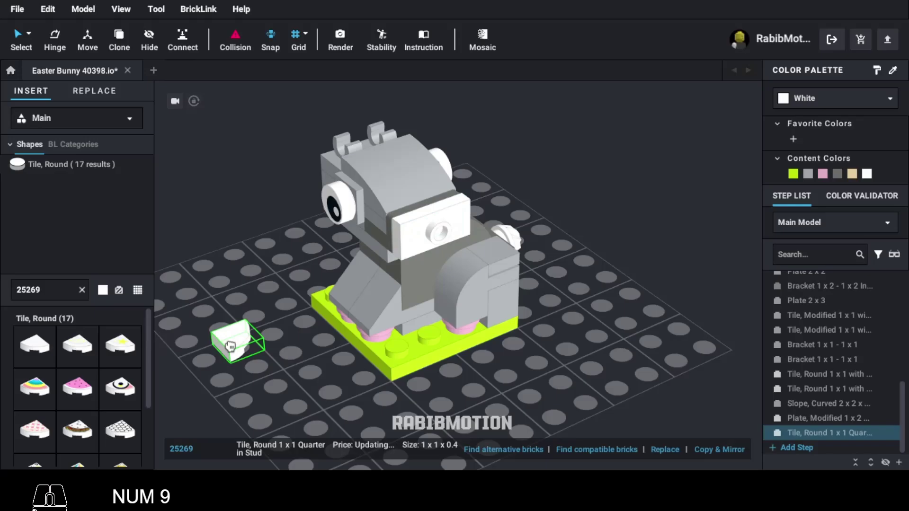
key(Down)
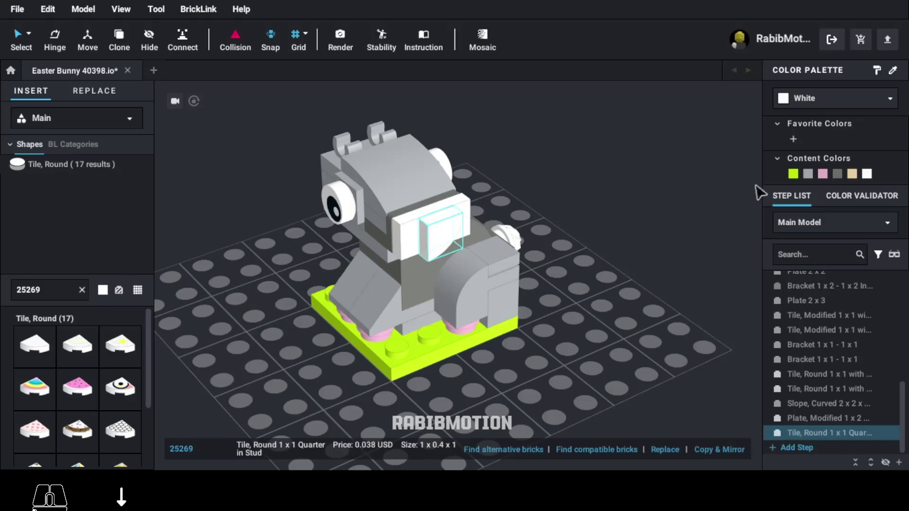
click(850, 99)
text(bright)
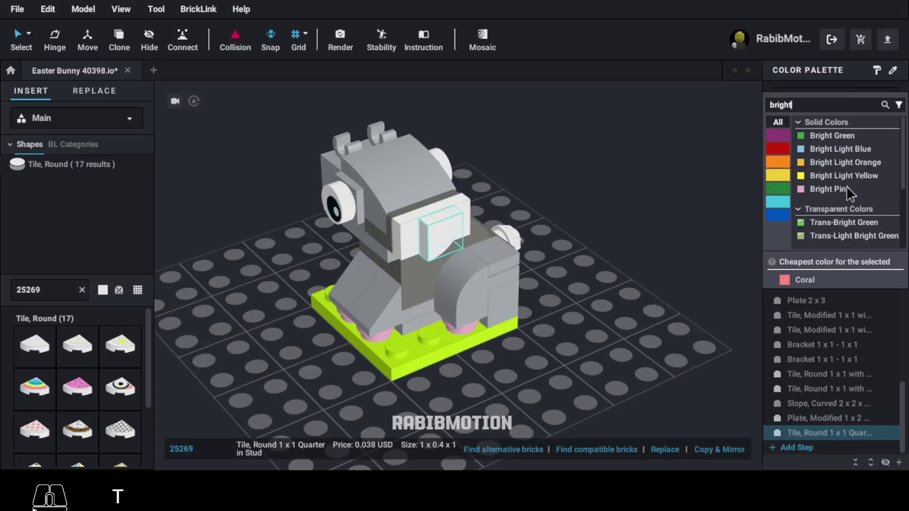
click(846, 188)
Rotate the pink nose tile on its stud to 315° so its square corner points up
click(440, 240)
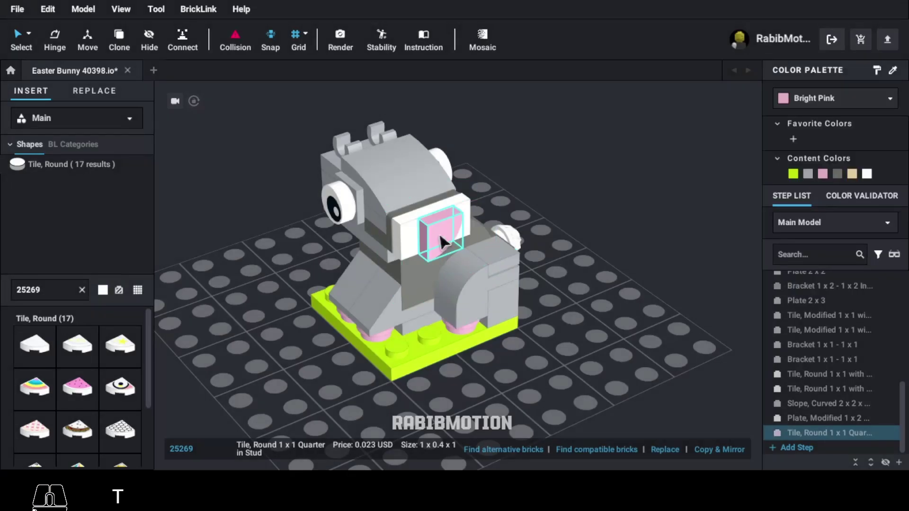
drag(436, 284, 528, 299)
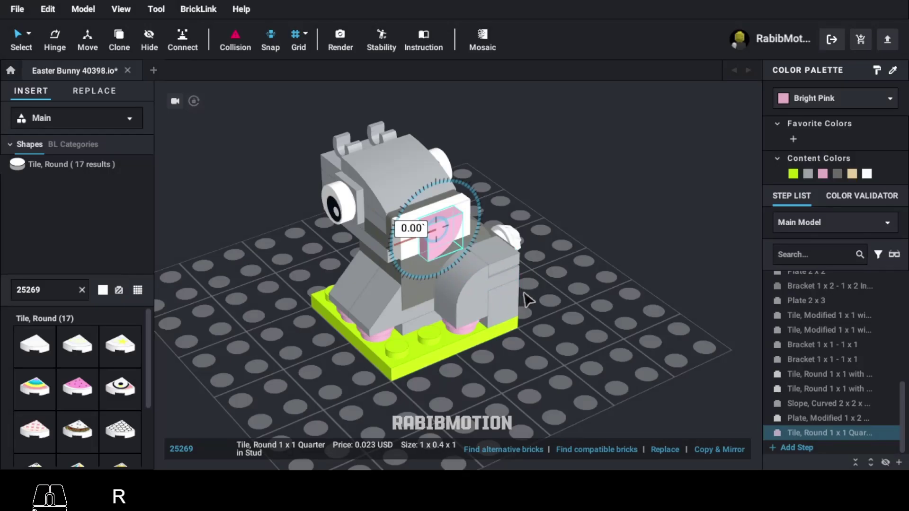
key(Right)
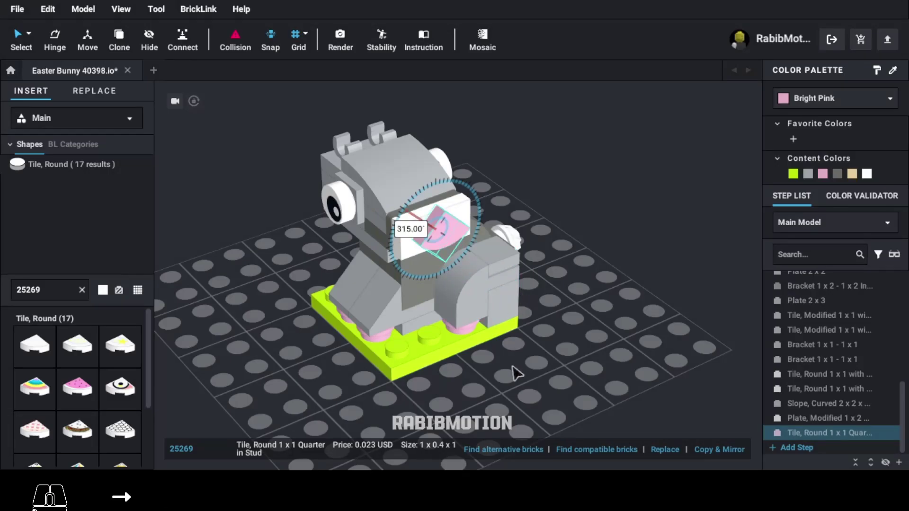
click(481, 406)
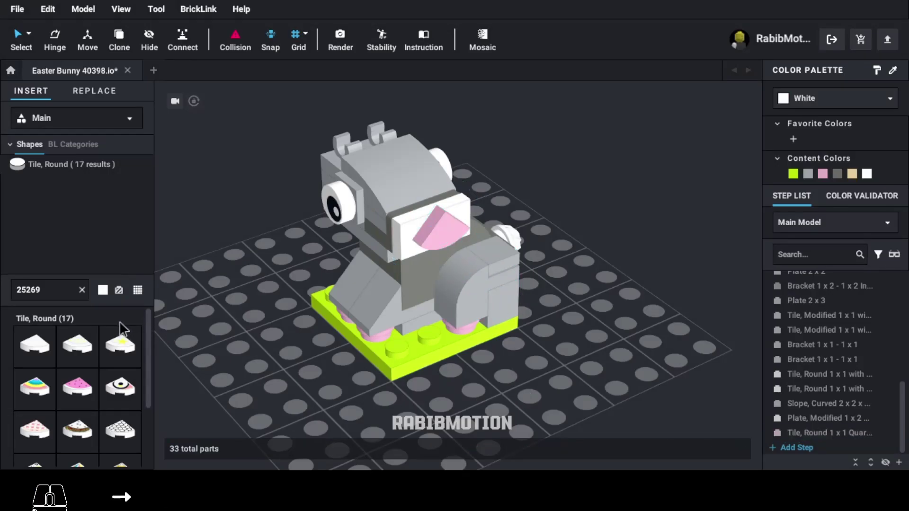
Attach a 1 x 2 plate with bar handle (60478) upright to the clip on the bunny's left side as an ear and color it Light Bluish Gray
text(60478)
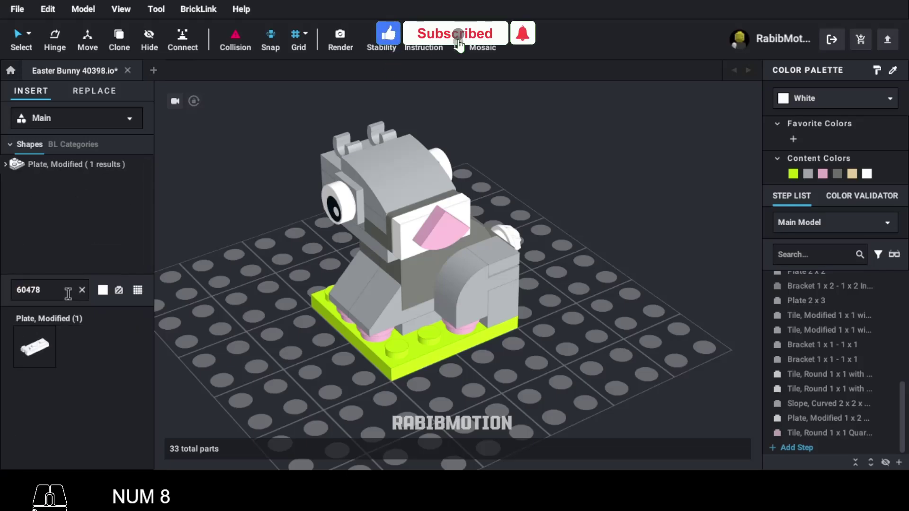
click(35, 347)
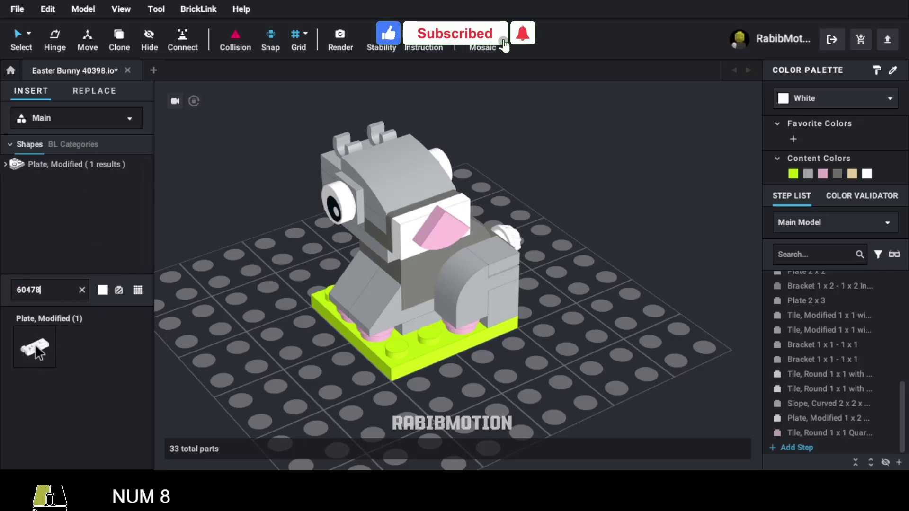
key(Right)
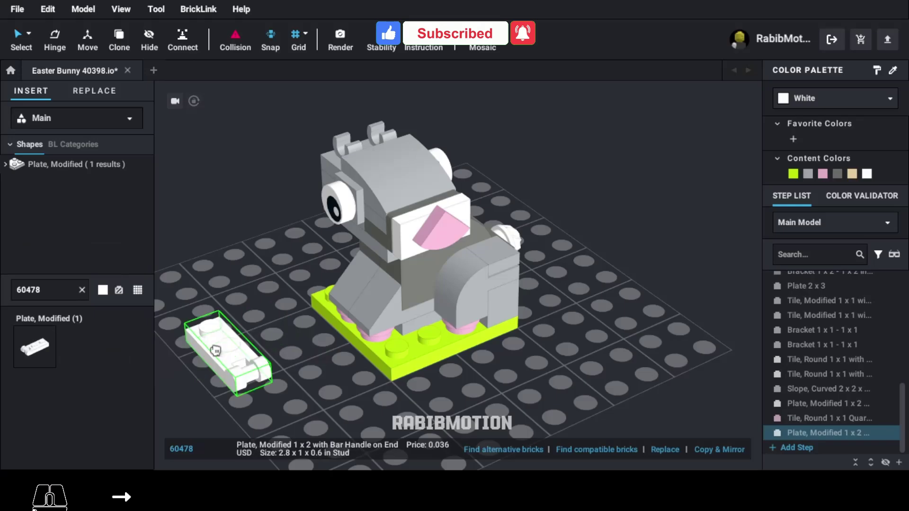
key(Down)
click(389, 89)
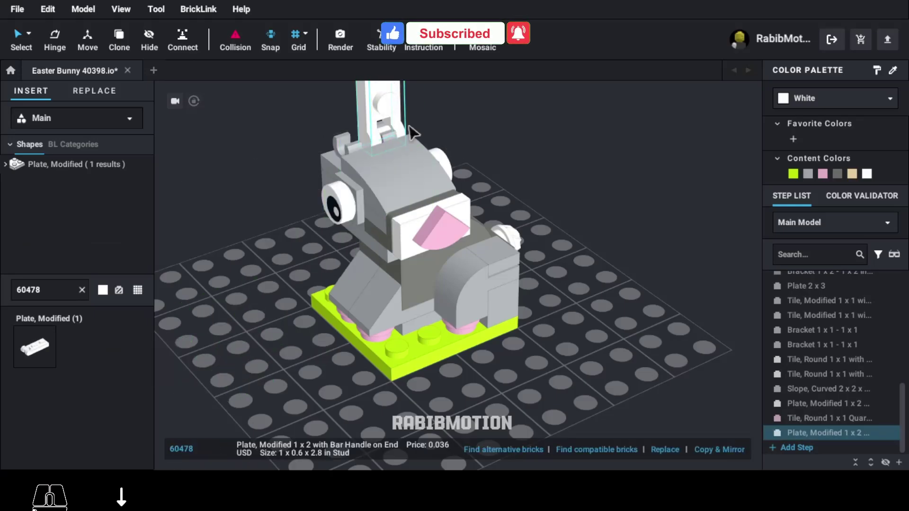
scroll(532, 308, down, 2)
middle_drag(549, 301, 544, 335)
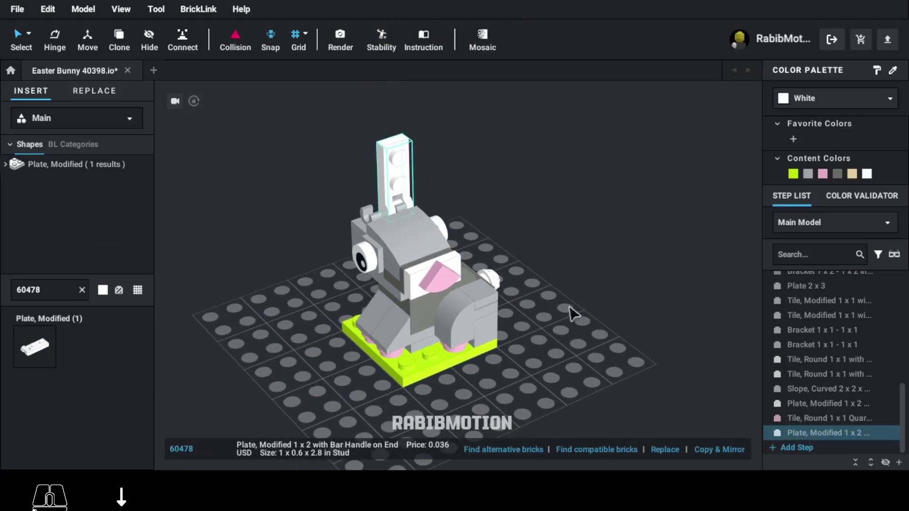
click(807, 174)
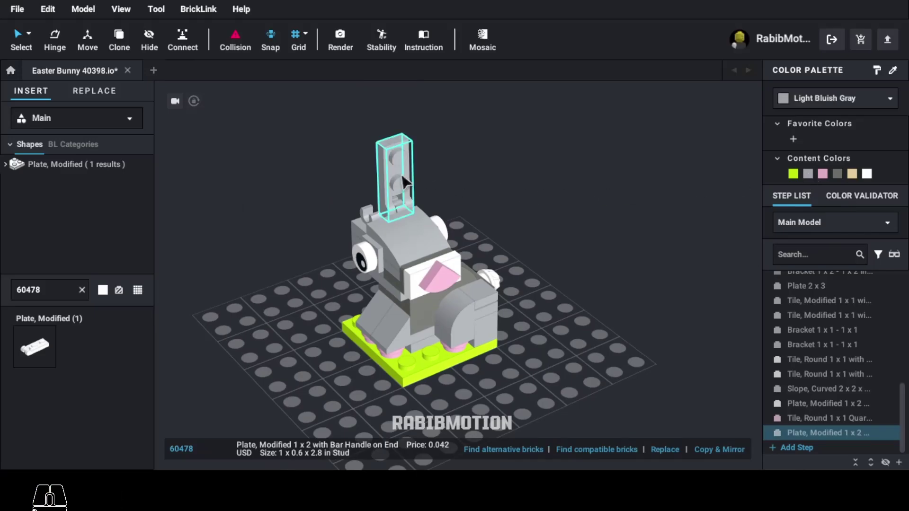
Clone the upright gray ear plate onto the second clip on top of the head
key(c)
click(371, 185)
key(Escape)
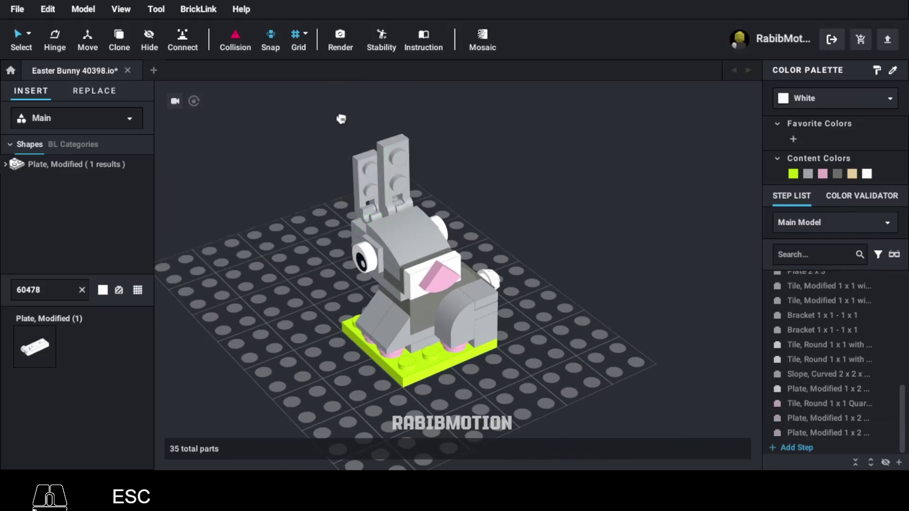
Turn the cloned ear together with its clip tile 90° so the ear's studs face the other ear
click(355, 182)
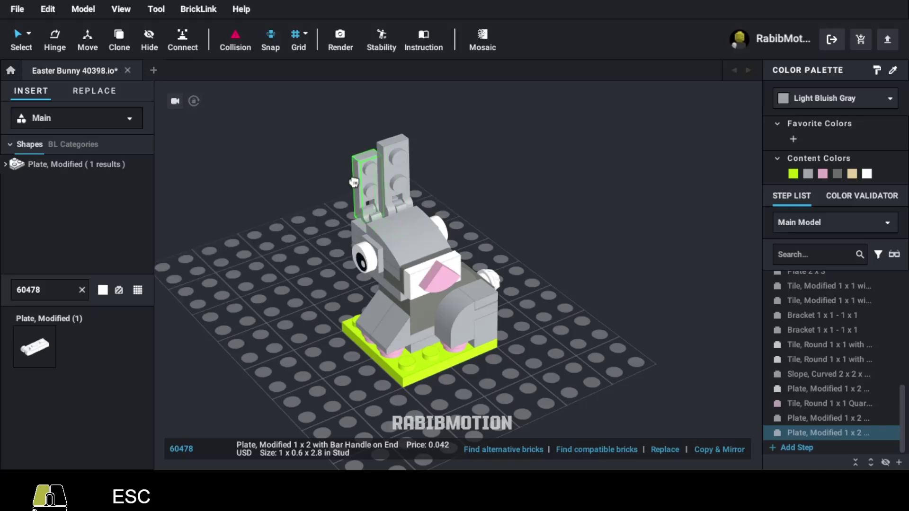
ctrl+click(360, 244)
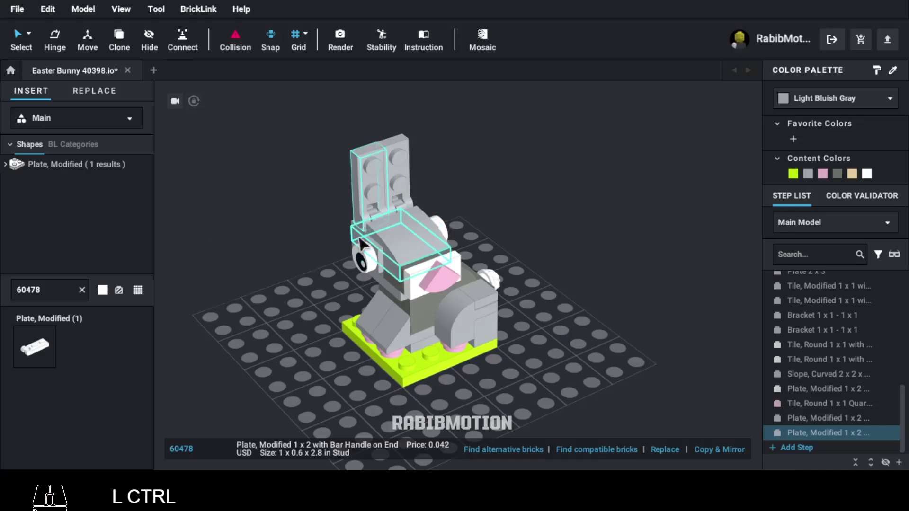
ctrl+click(362, 239)
key(Left)
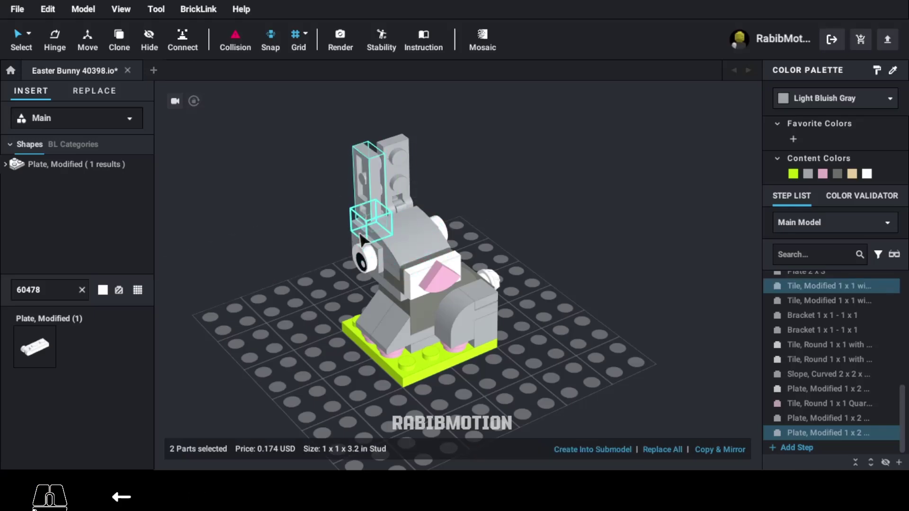
click(281, 349)
right_drag(458, 397, 420, 394)
Tilt the turned ear outward in its clip to 305°
click(360, 134)
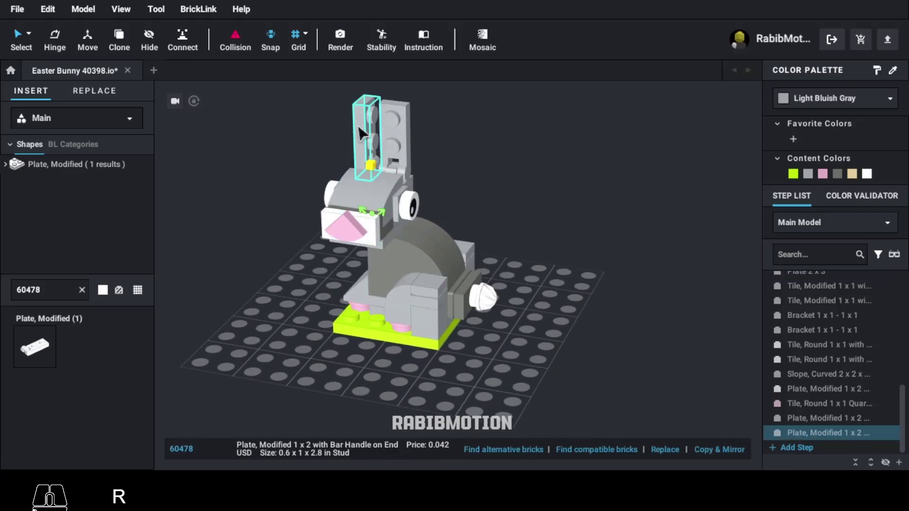
click(363, 216)
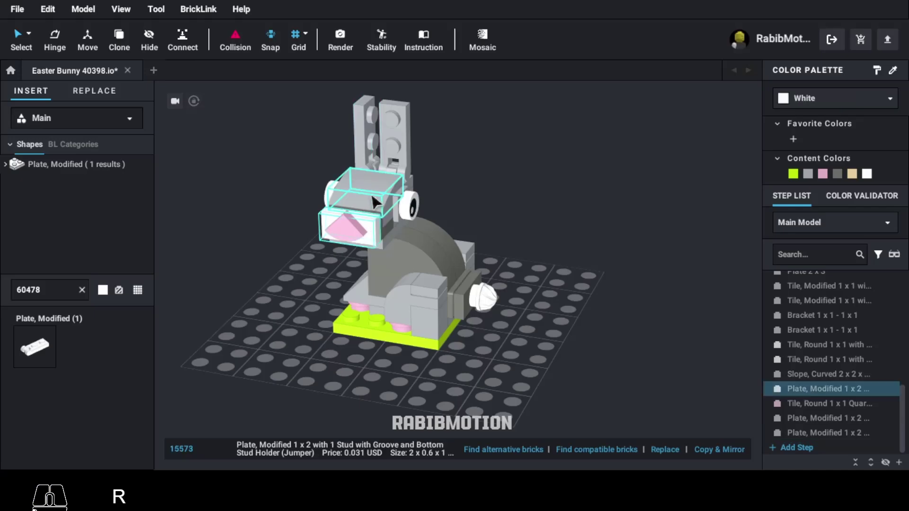
click(360, 134)
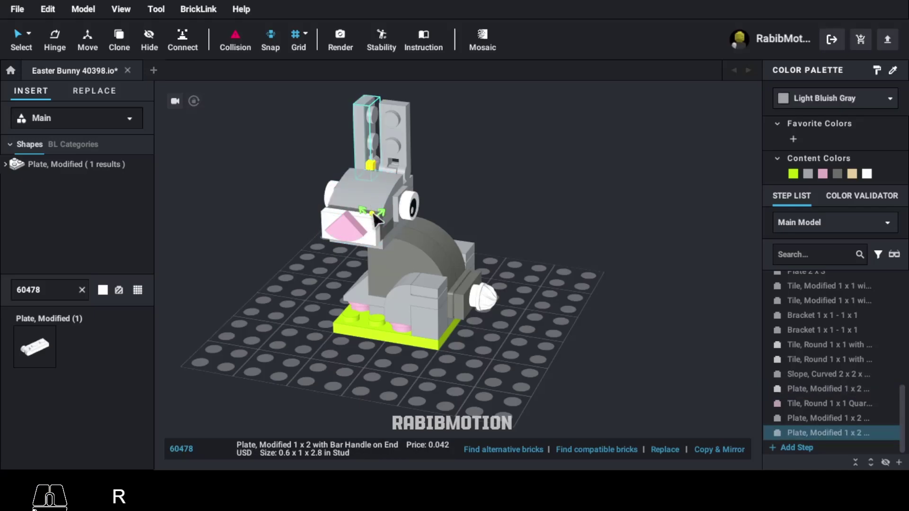
key(shift+Left)
key(shift+Left)
key(shift+Left)
key(shift+Left)
key(shift+Left)
key(shift+Left)
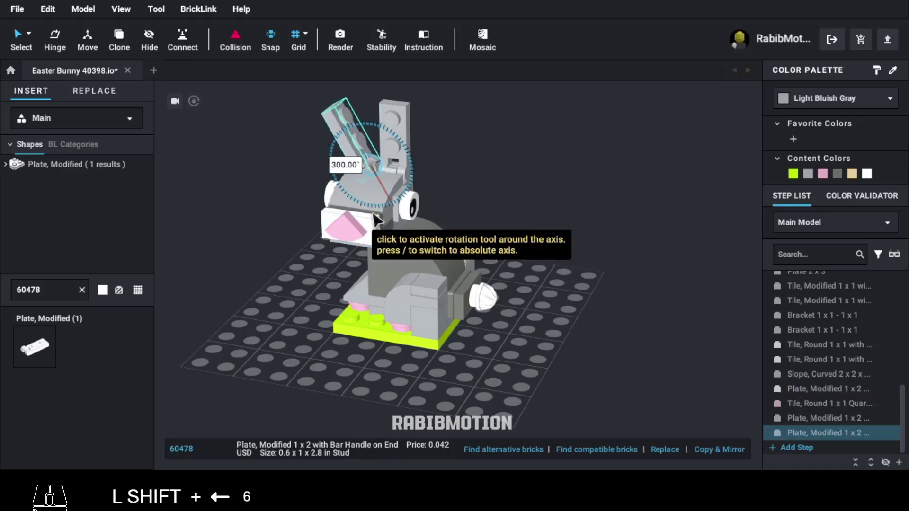
key(shift+Left)
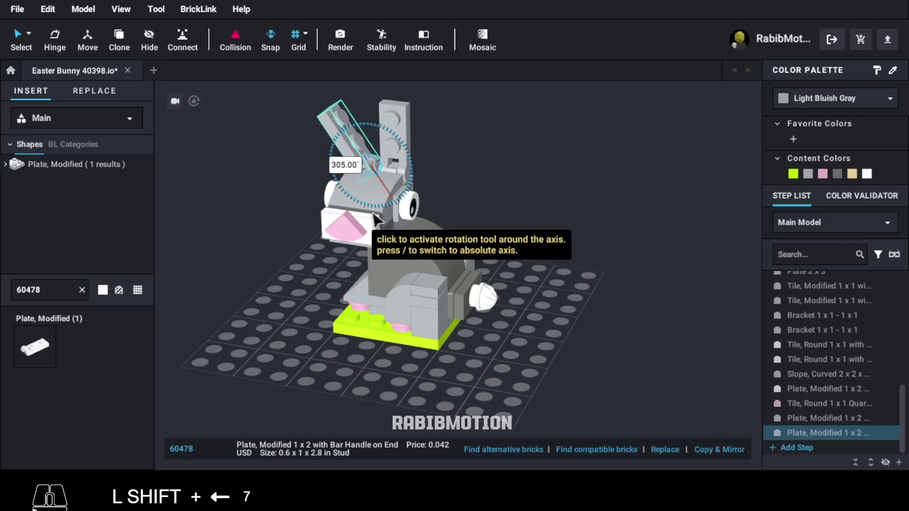
Tilt the other, still upright ear backward in its clip to 300°
click(408, 134)
key(r)
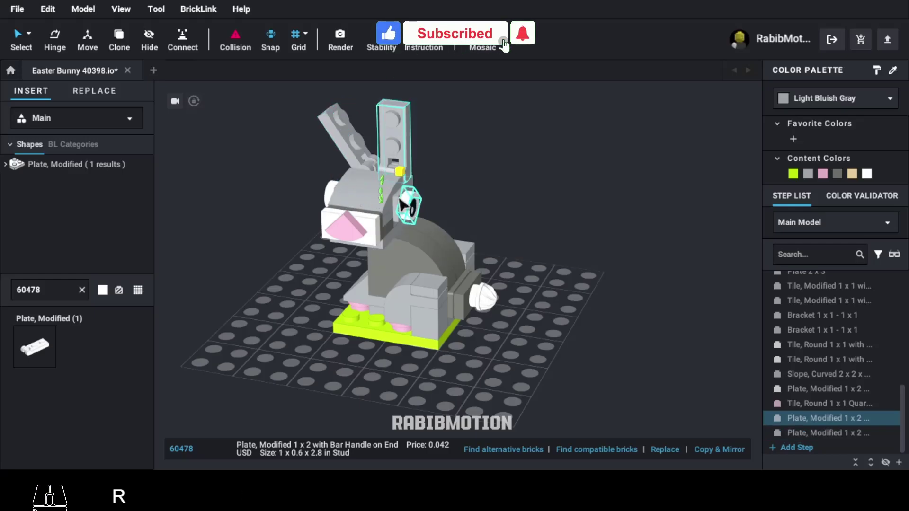
key(shift+Left)
key(shift+Left)
key(shift+Left)
key(shift+Left)
key(shift+Left)
key(shift+Left)
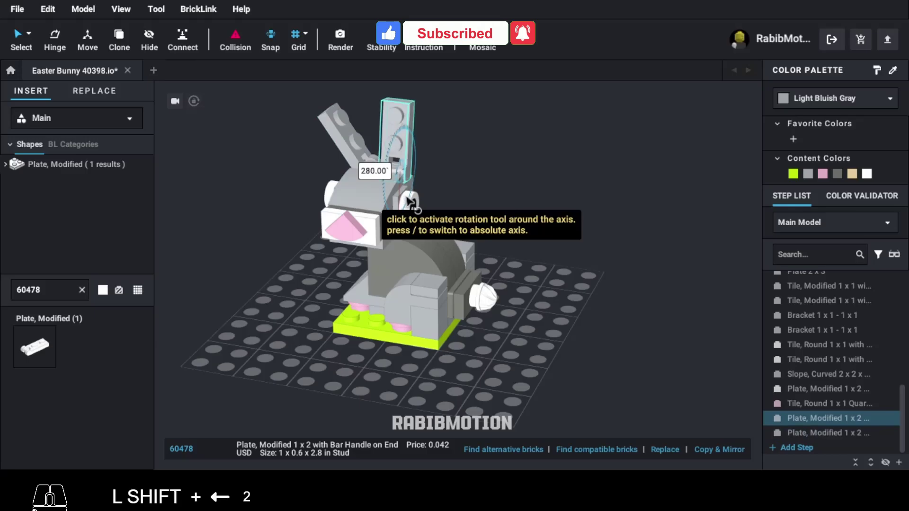
click(322, 353)
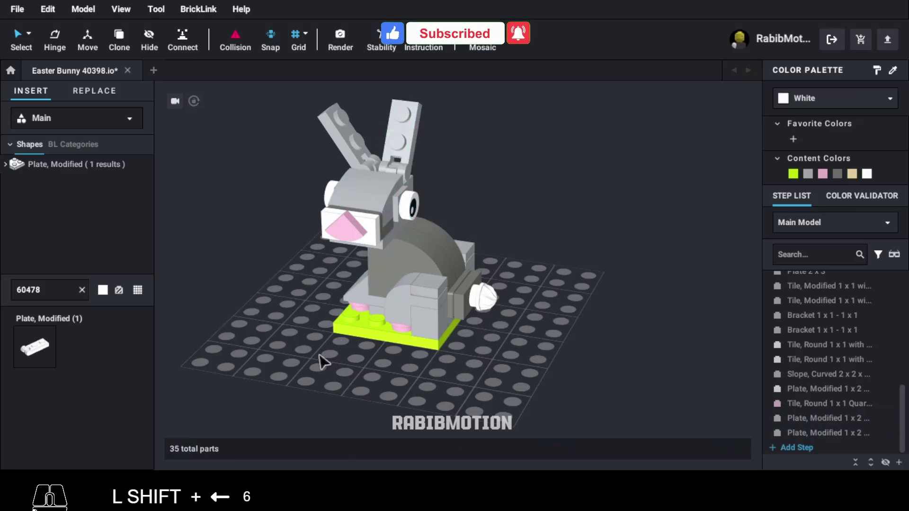
Place a 2 x 2 round plate with axle hole (4032) on the ground beside the bunny and color it Reddish Brown
mouse_move(319, 355)
right_down()
mouse_move(339, 353)
mouse_move(323, 354)
right_up()
middle_drag(323, 354, 408, 356)
scroll(407, 367, down, 3)
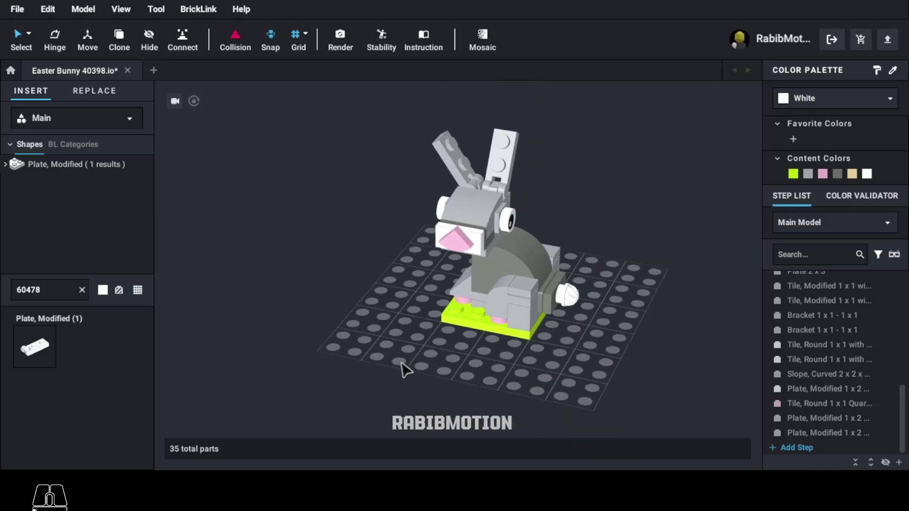
text(032)
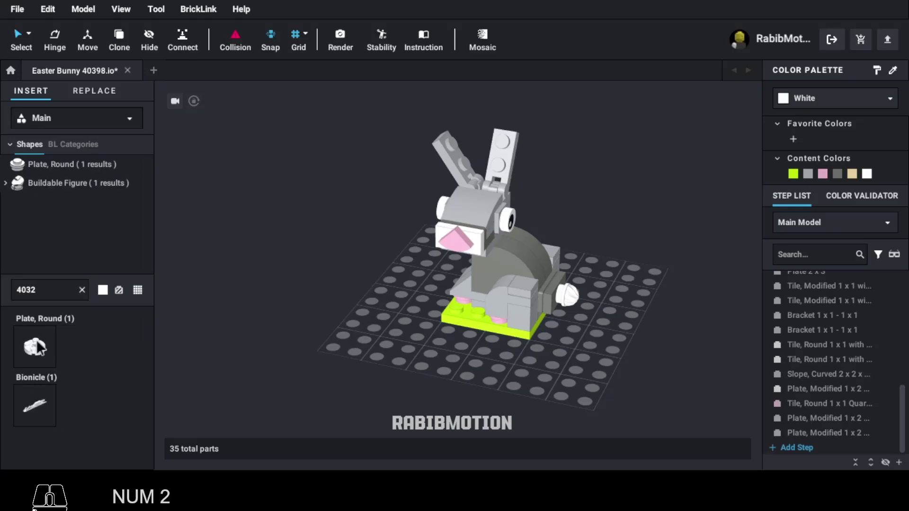
click(35, 347)
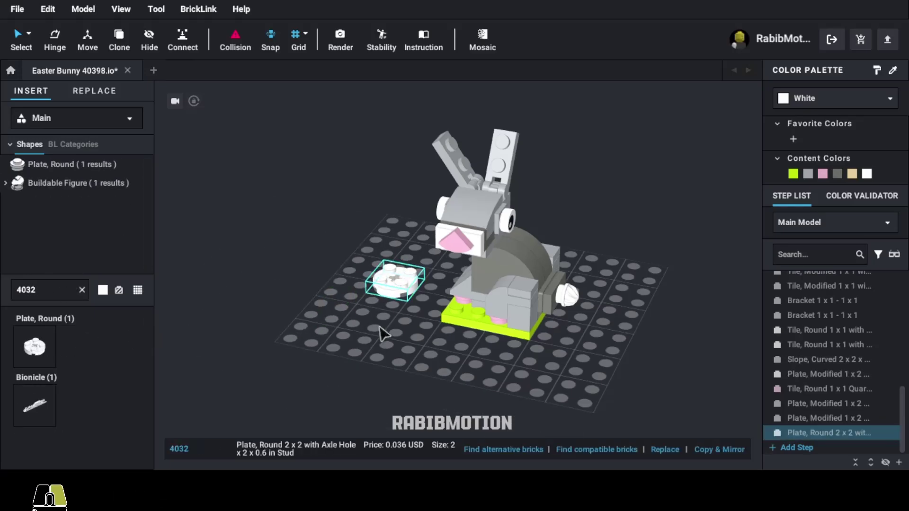
right_drag(383, 334, 403, 338)
click(838, 97)
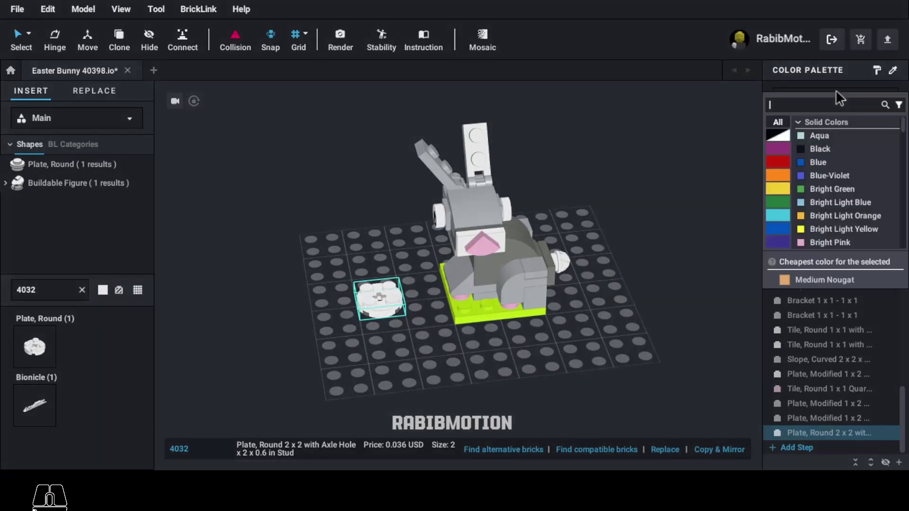
text(redd)
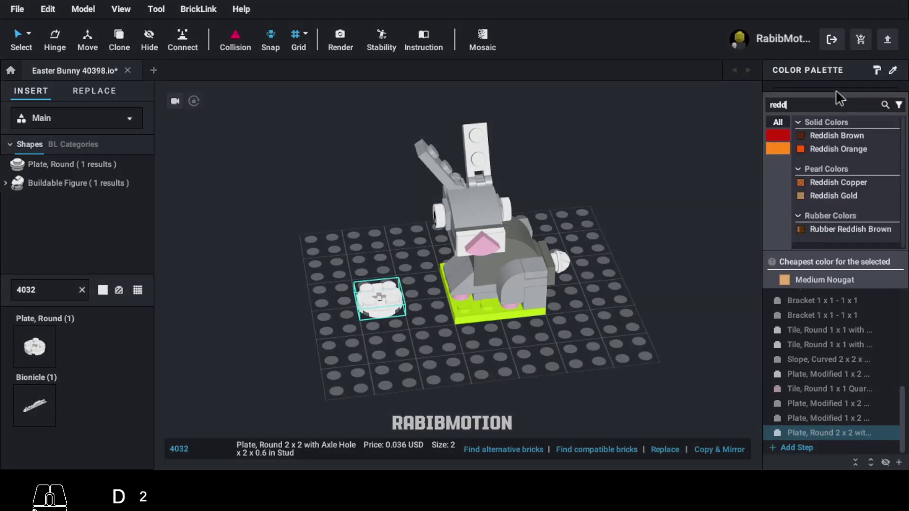
click(829, 136)
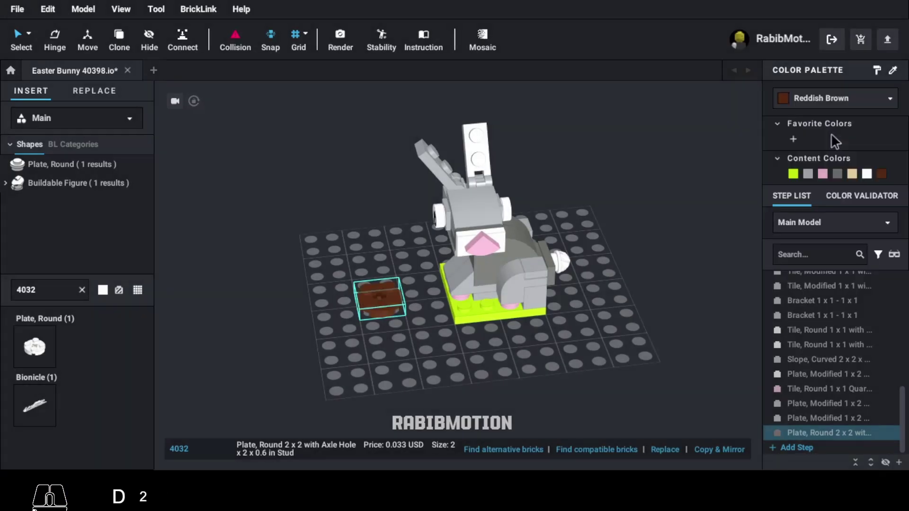
Cover one half of the brown round plate with a Reddish Brown 1 x 2 round plate (35480) and make a mirrored copy for the other half
click(71, 297)
text(35480)
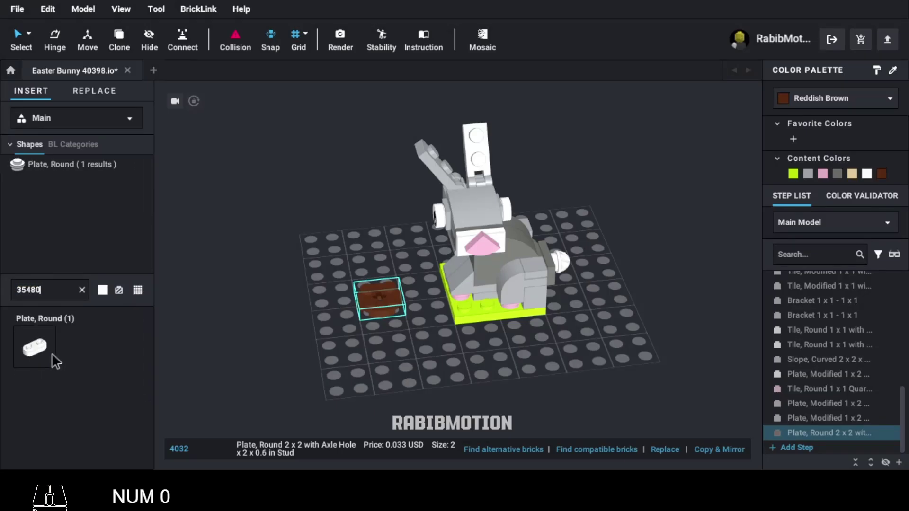
drag(52, 353, 368, 296)
key(Left)
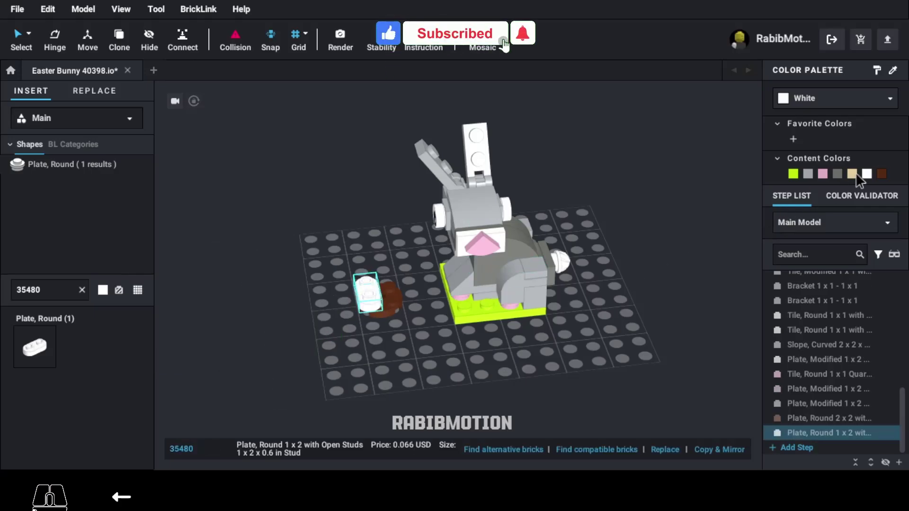
click(881, 174)
click(735, 450)
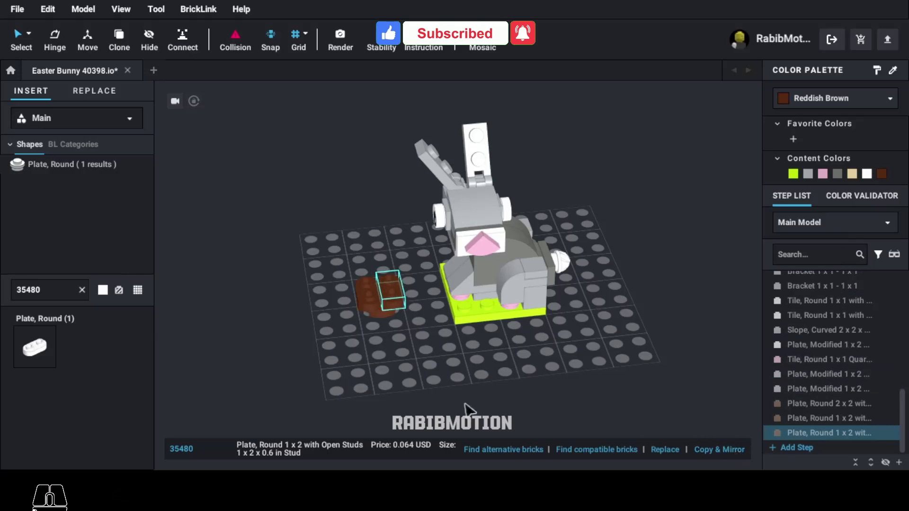
Place a carrot with Bright Green top (33172c01) upright on a rear stud of the brown mound and color it Orange
click(61, 290)
text(33172)
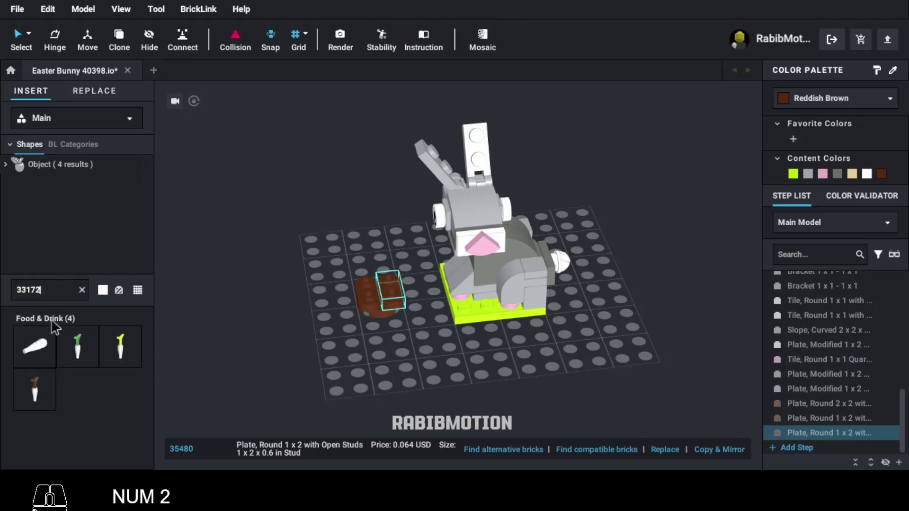
click(78, 354)
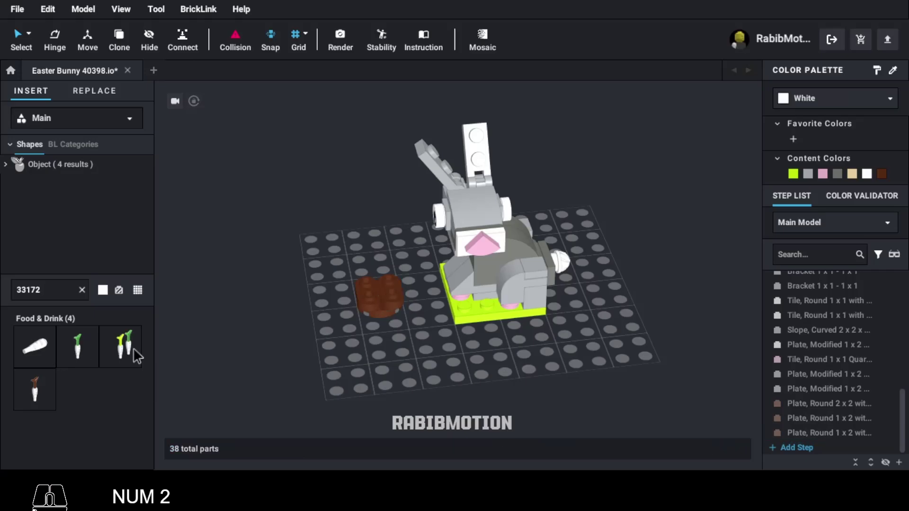
click(365, 251)
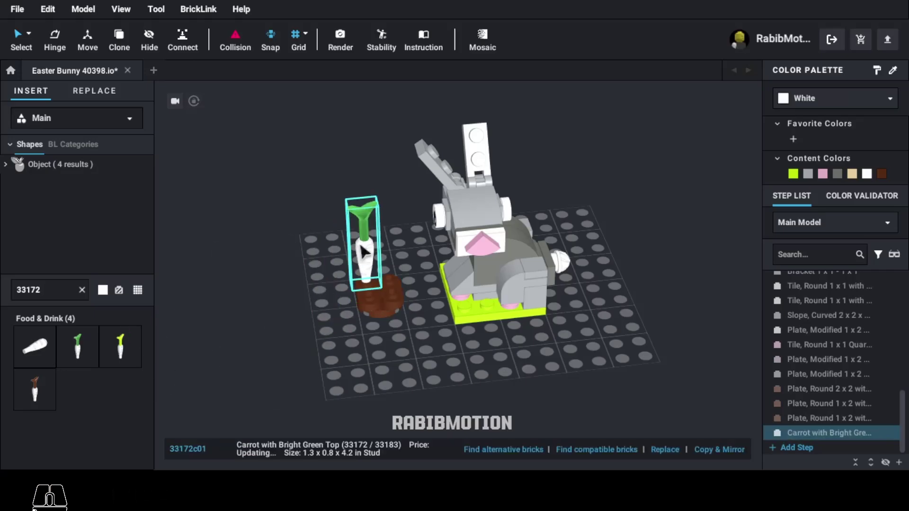
click(811, 96)
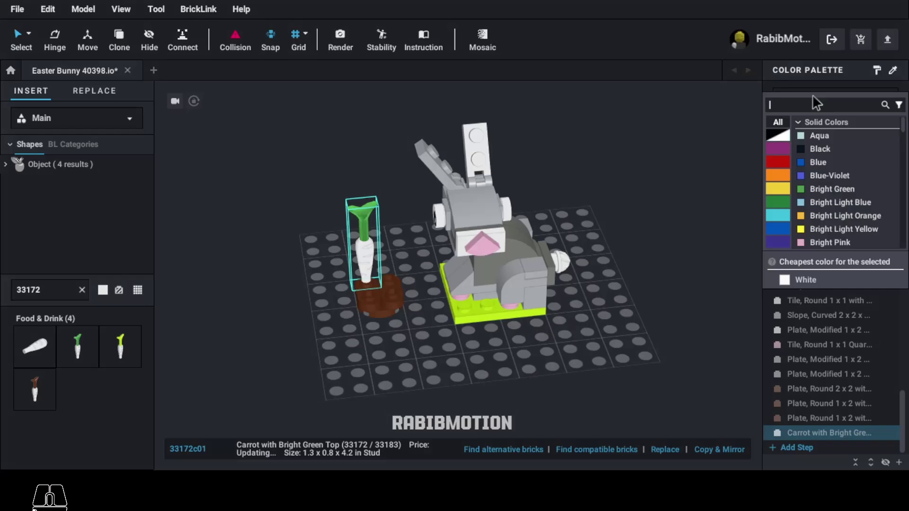
text(orange)
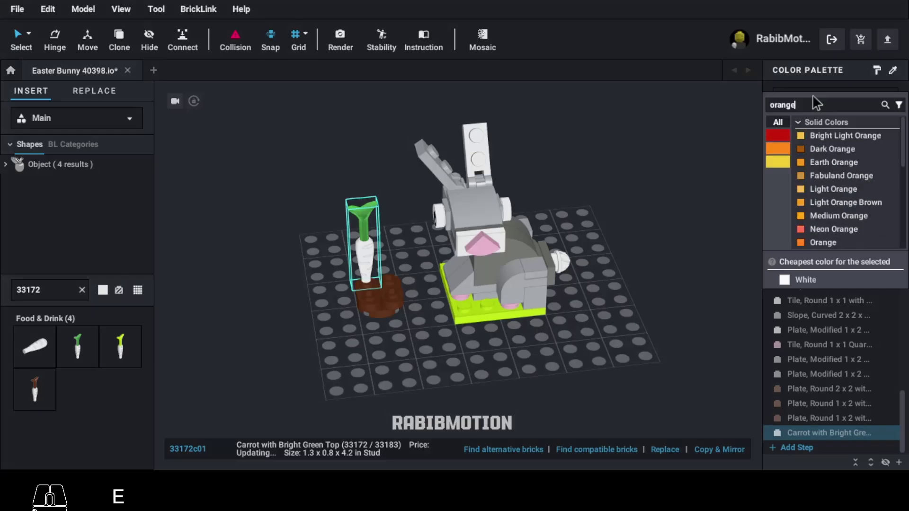
click(824, 242)
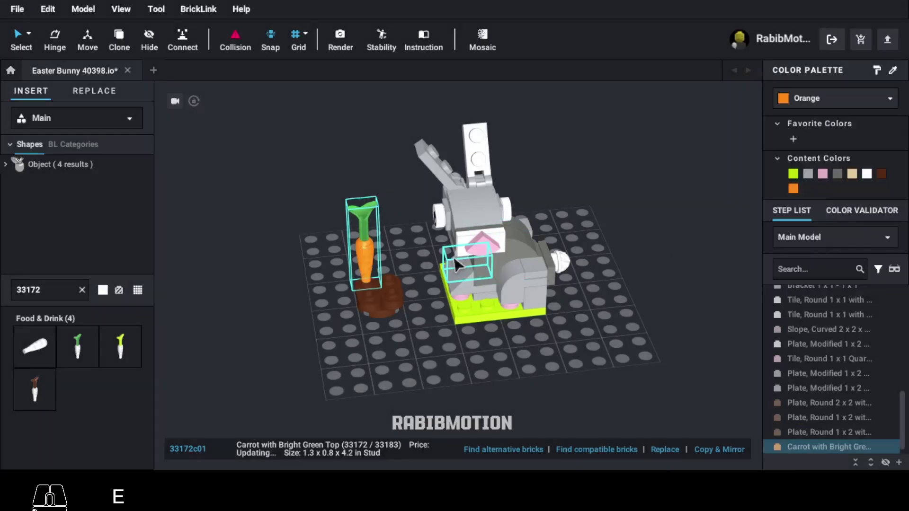
Clone the orange carrot onto the diagonally opposite stud of the brown mound
key(c)
click(393, 277)
key(Escape)
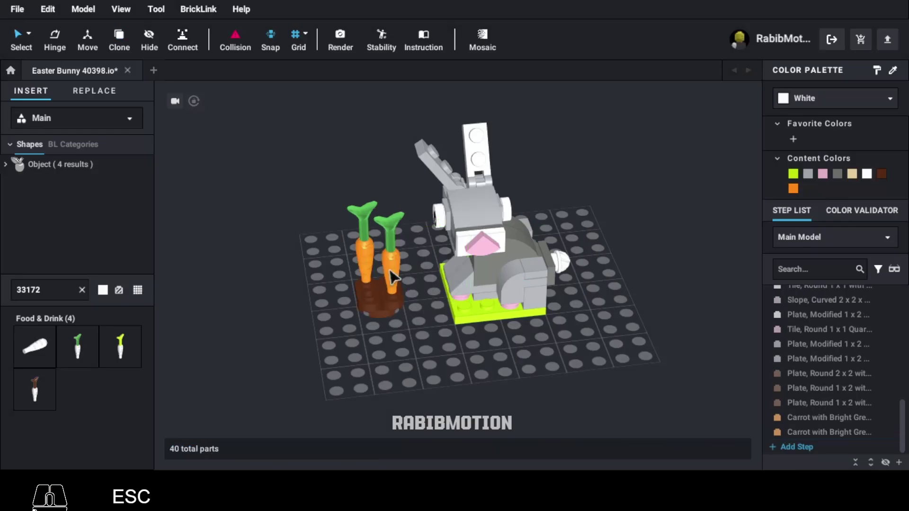
Plant a carrot top (33183) in the free front stud of the brown mound and color it Bright Green
text(33183)
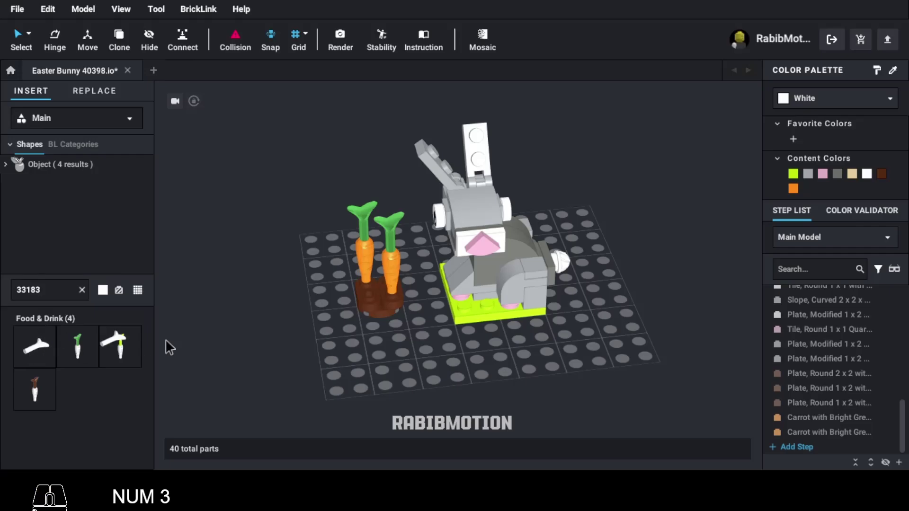
click(373, 303)
click(368, 280)
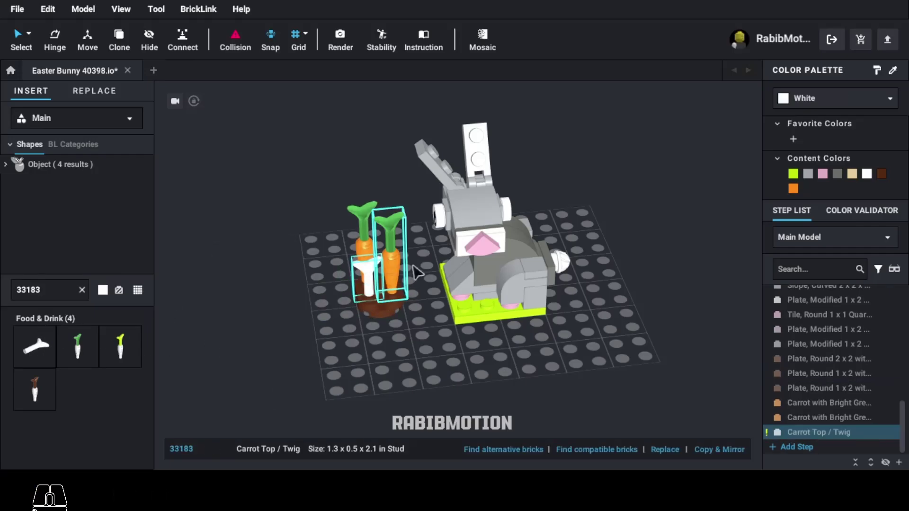
click(845, 99)
text(bri)
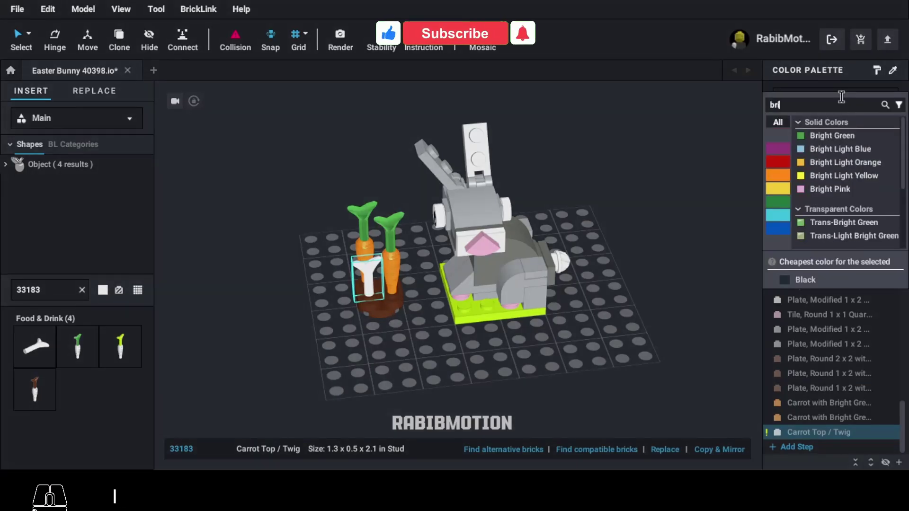
text(ght)
click(837, 137)
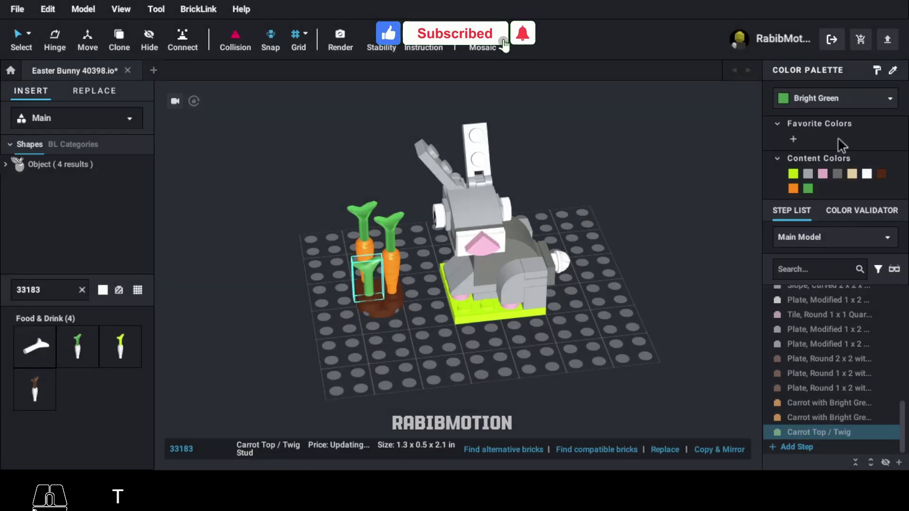
click(515, 353)
right_drag(520, 368, 517, 358)
right_drag(457, 385, 717, 384)
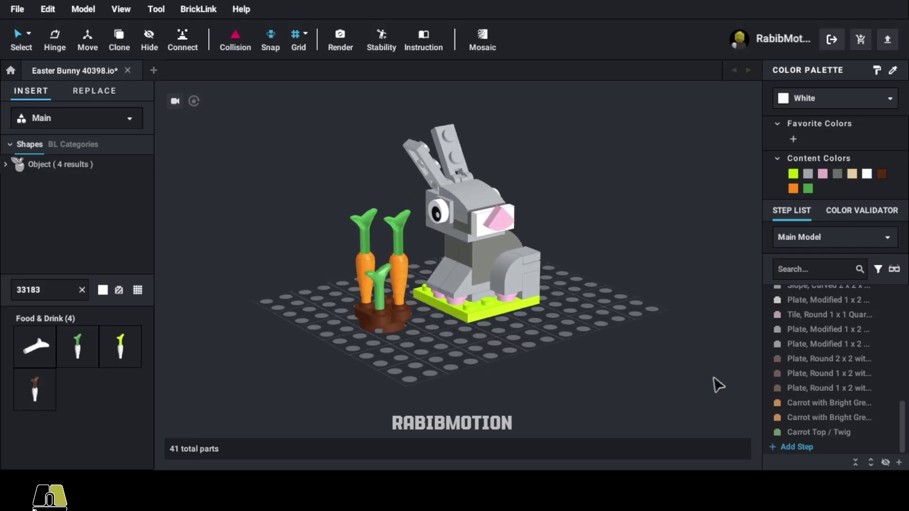
right_drag(717, 385, 717, 384)
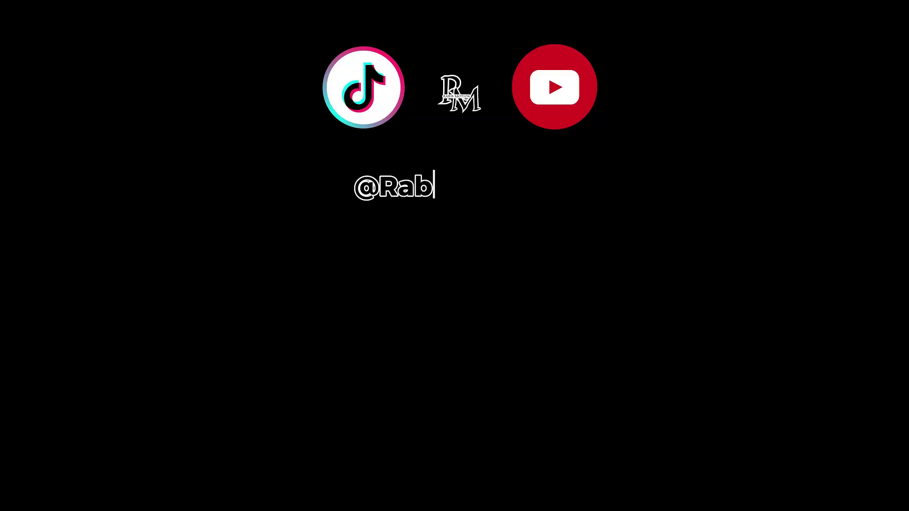